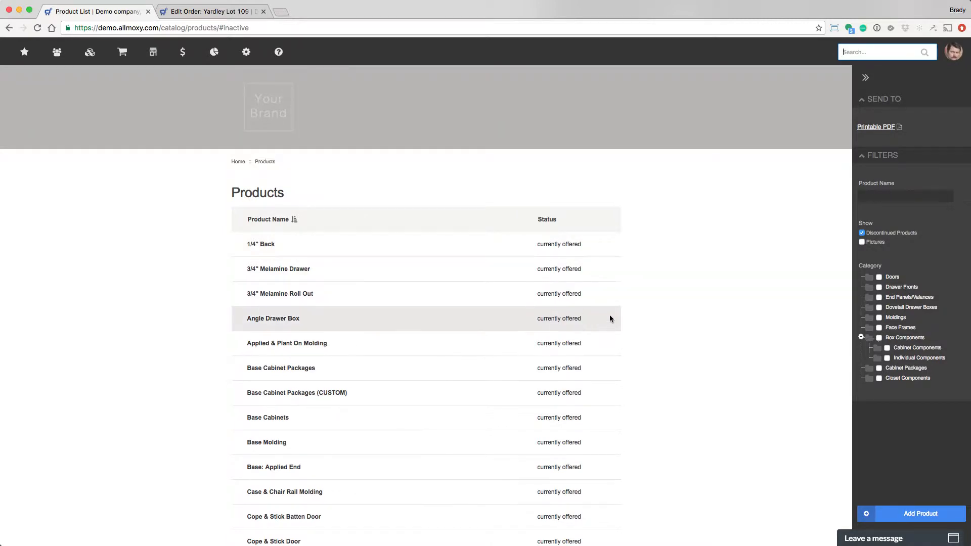
# - Filter the product list by the name "door" and the Doors category
pyautogui.scroll(-2, 608, 314)
pyautogui.scroll(5, 606, 313)
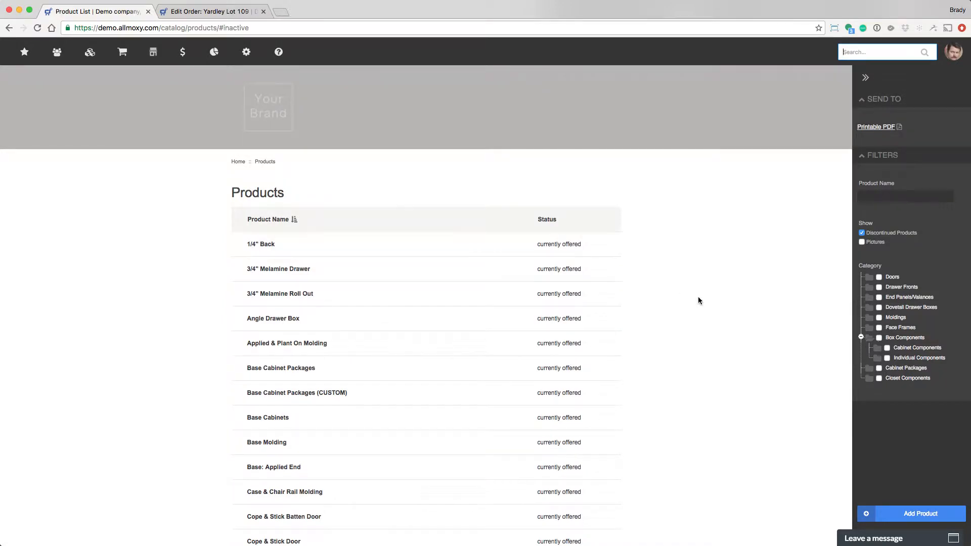
pyautogui.click(887, 200)
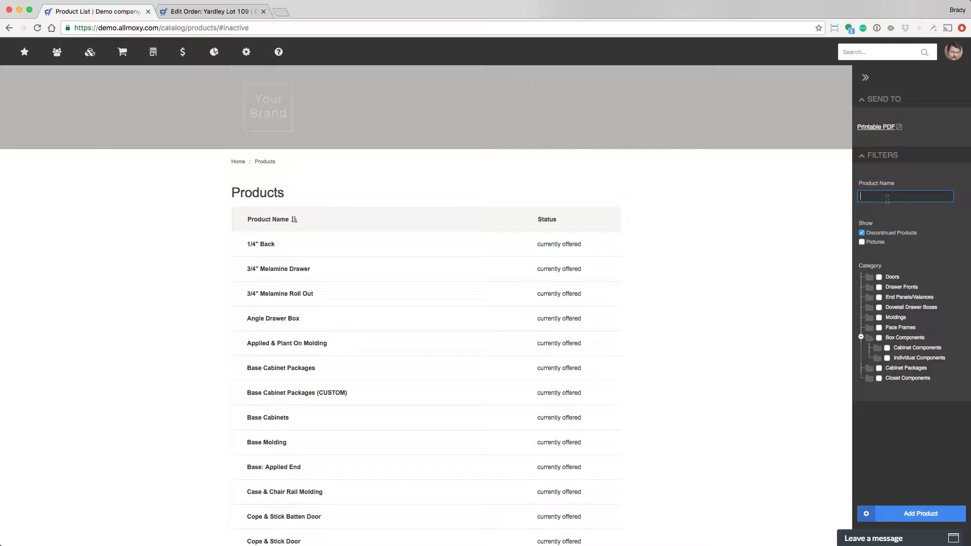
pyautogui.write('wood')
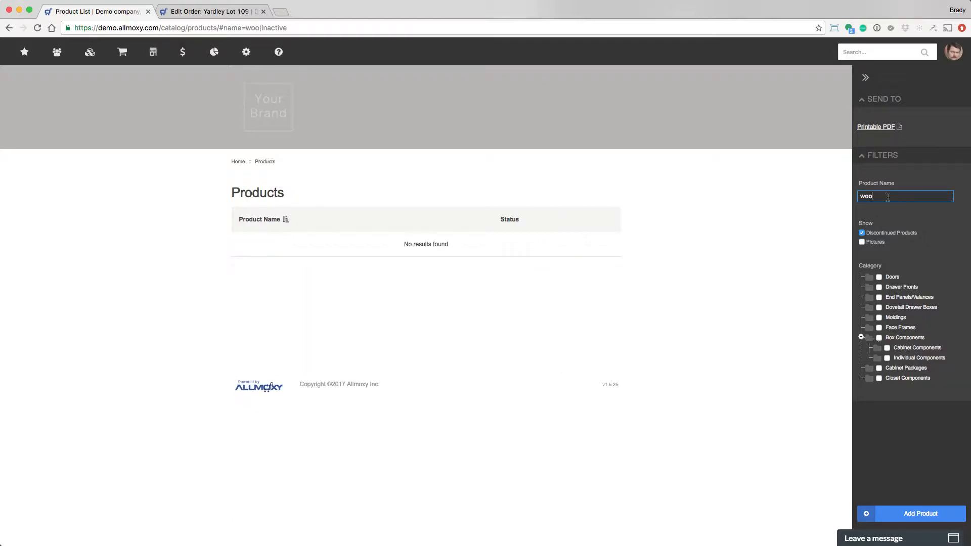
pyautogui.moveTo(890, 198); pyautogui.dragTo(858, 198)
pyautogui.press('BackSpace')
pyautogui.write('door')
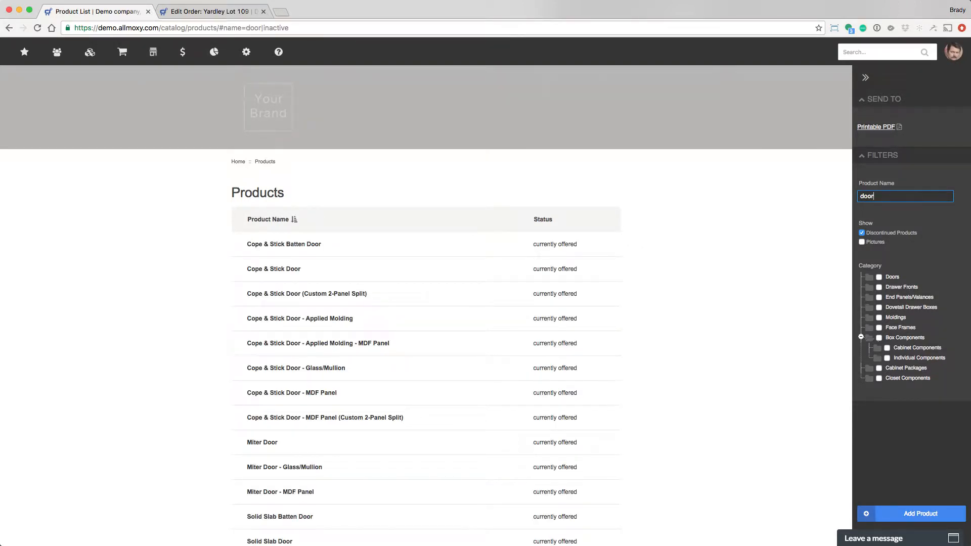
pyautogui.click(879, 278)
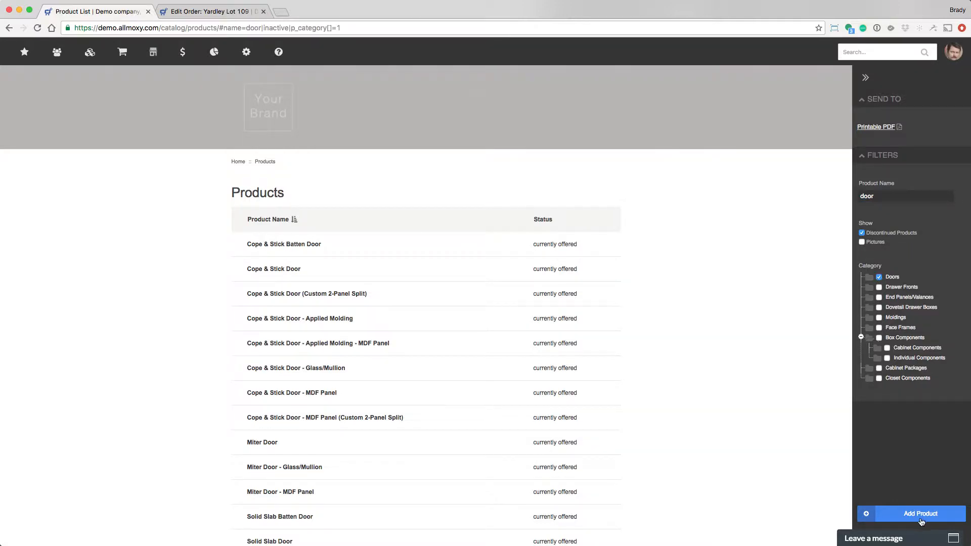
# - Start a new product and set it to sell in groups
pyautogui.click(920, 519)
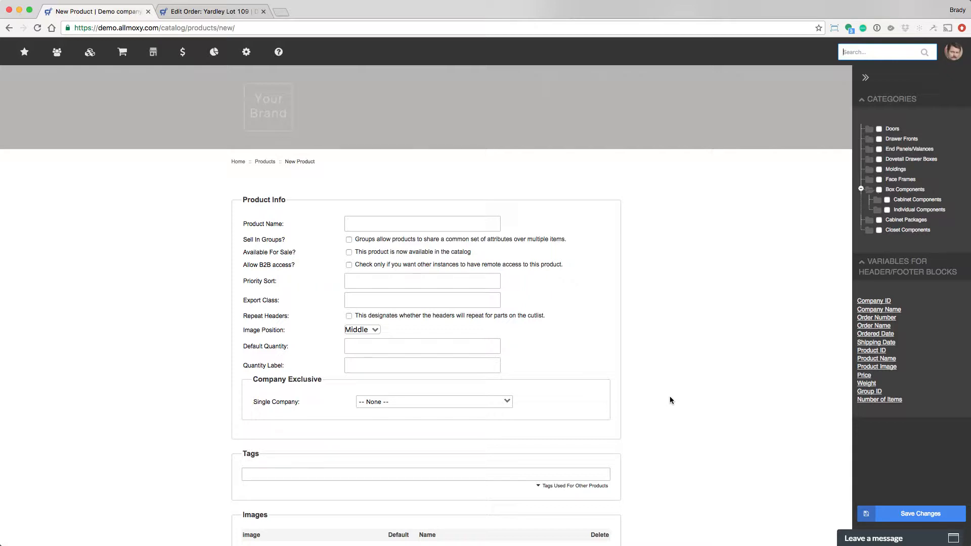
pyautogui.click(441, 224)
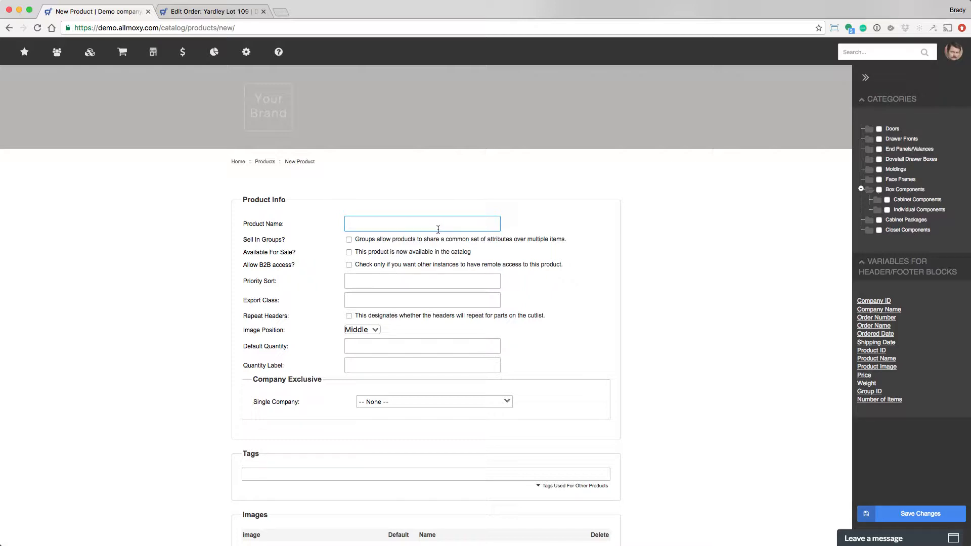
pyautogui.click(349, 240)
# - Examine the Miter Drawer Front's shared attributes and item rows in the Yardley Lot 109 order
pyautogui.click(185, 11)
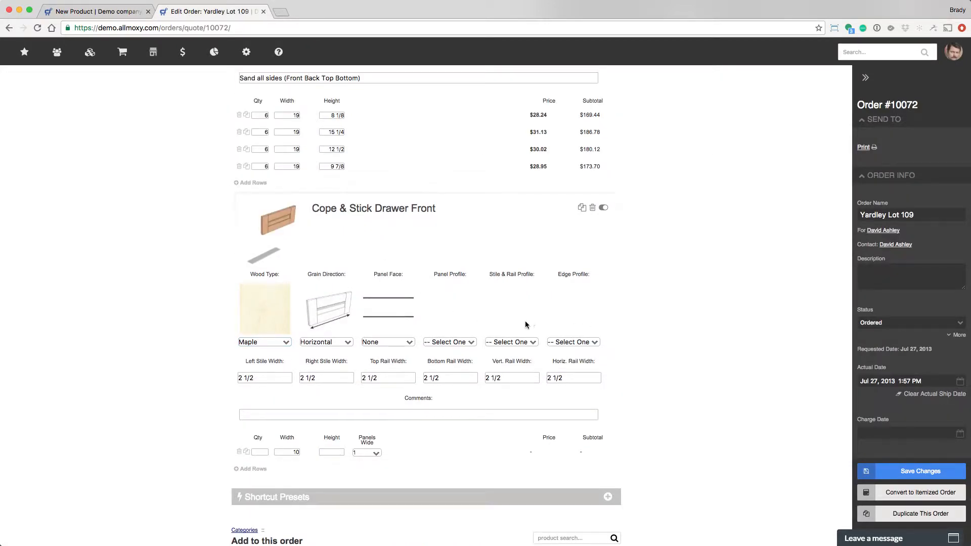
pyautogui.scroll(7, 524, 320)
pyautogui.scroll(-2, 524, 323)
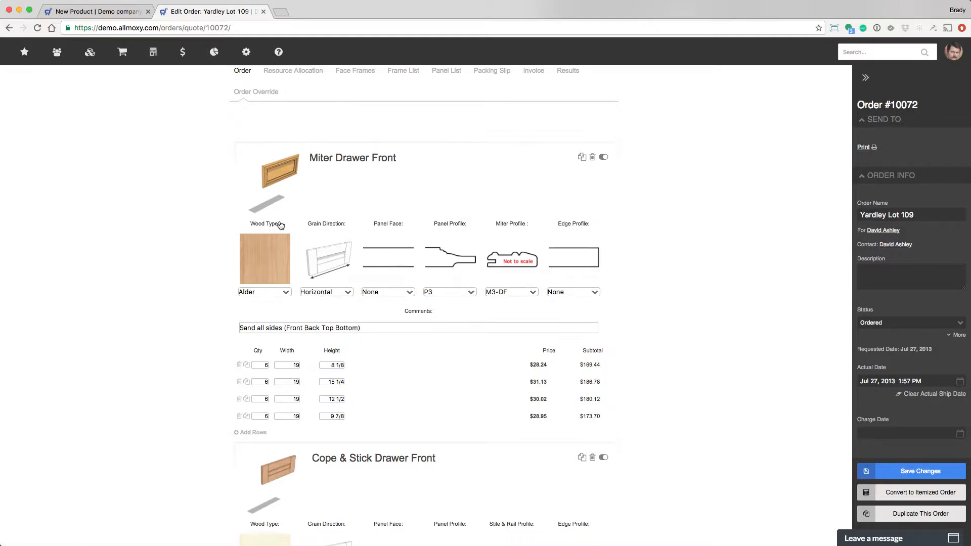
# - Make the new product available for sale and set its priority sort to 1
pyautogui.hotkey('ctrl', 'shift', 'Tab')
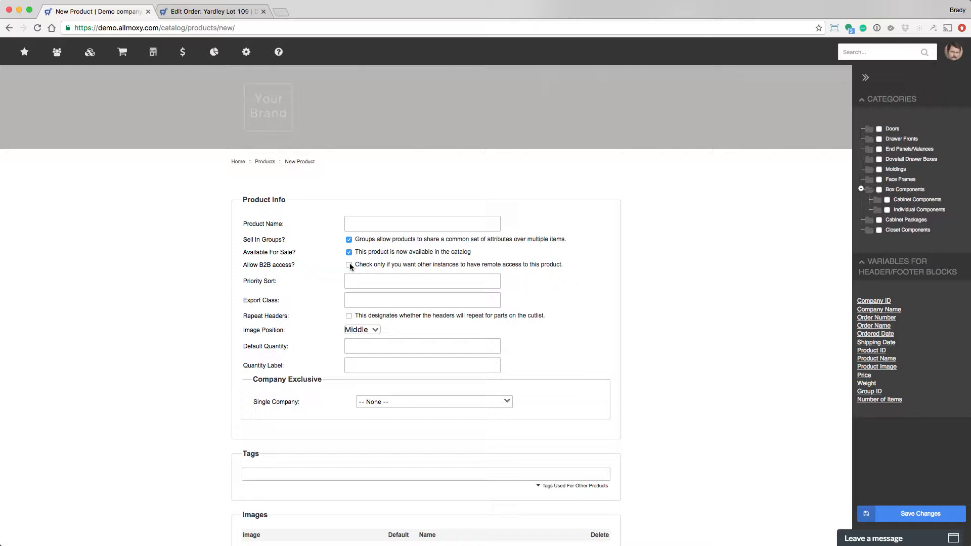
pyautogui.click(370, 282)
pyautogui.write('1')
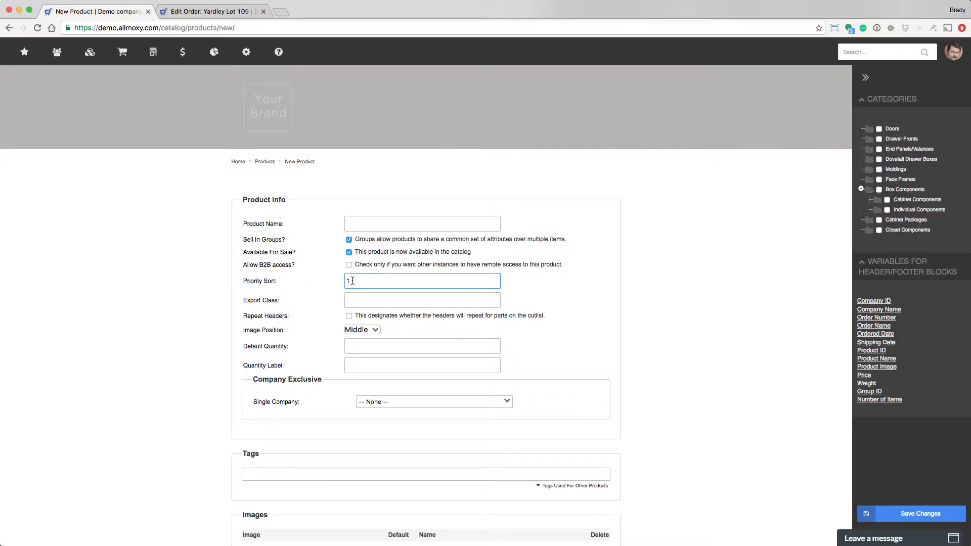
# - Review the catalog categories that can be added to the Yardley Lot 109 order, and return to the new product's export class
pyautogui.click(200, 12)
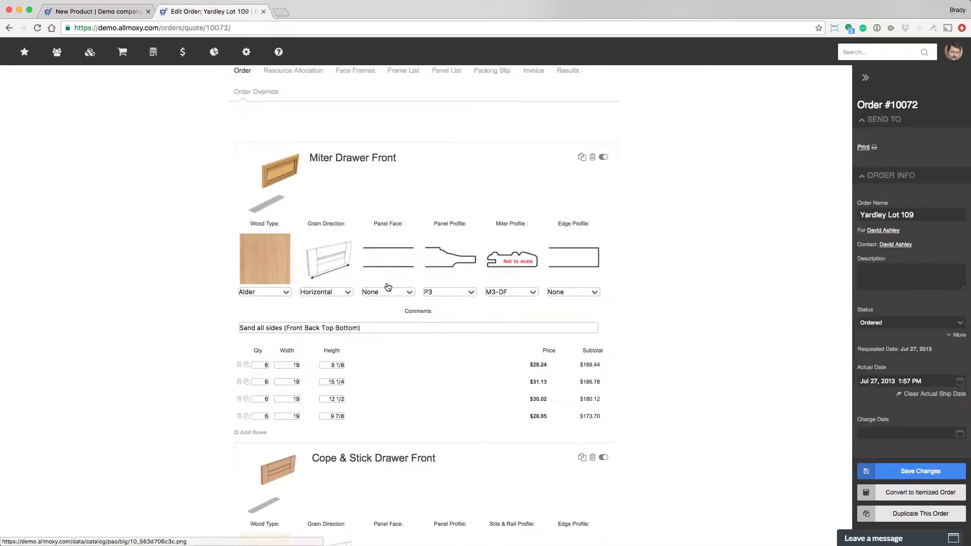
pyautogui.scroll(-3, 386, 288)
pyautogui.scroll(-8, 386, 287)
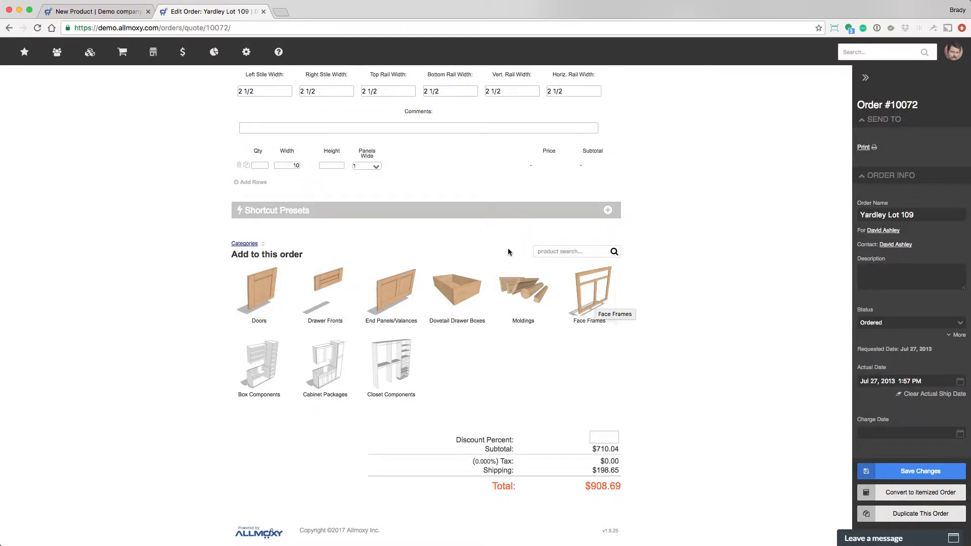
pyautogui.click(122, 14)
pyautogui.scroll(2, 548, 307)
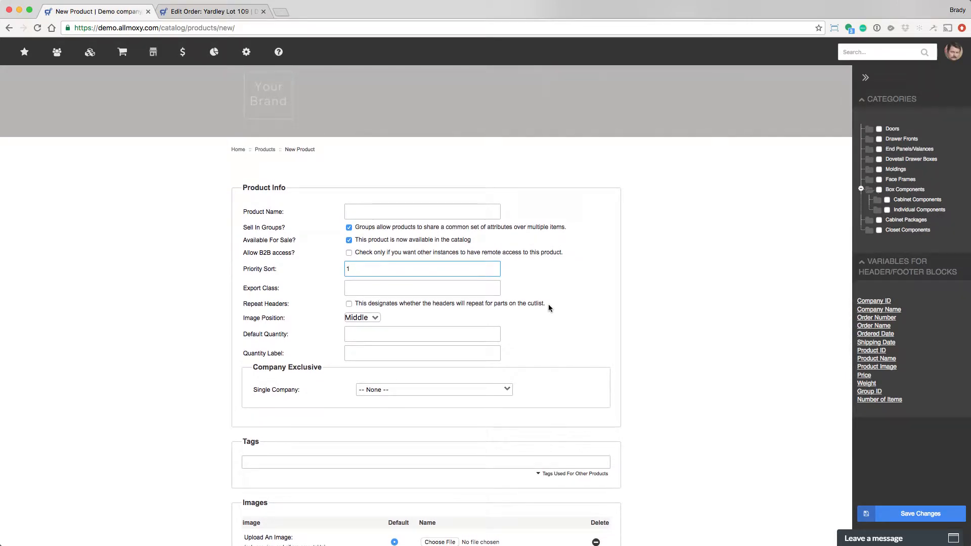
pyautogui.click(463, 288)
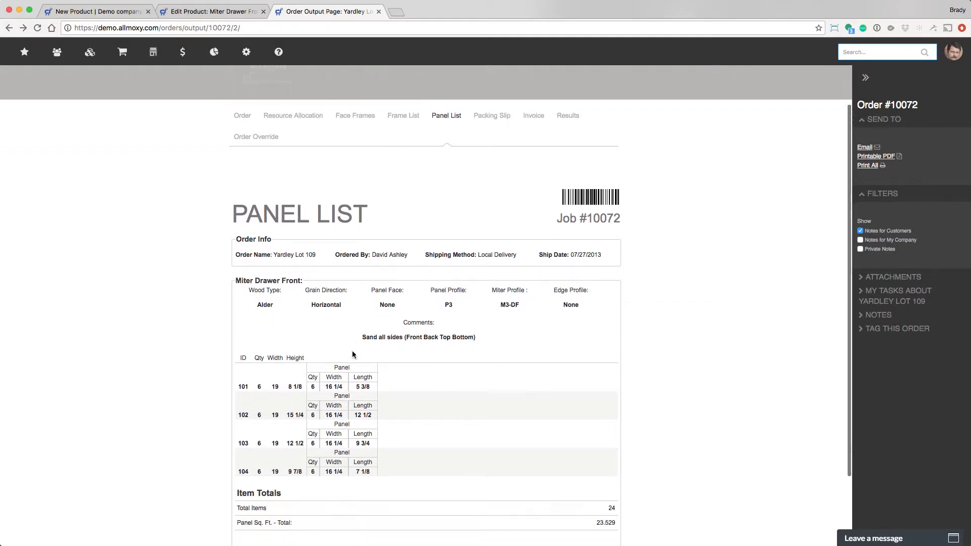
# - Set the Miter Drawer Front product's image position to Bottom and save the product
pyautogui.scroll(-3, 250, 338)
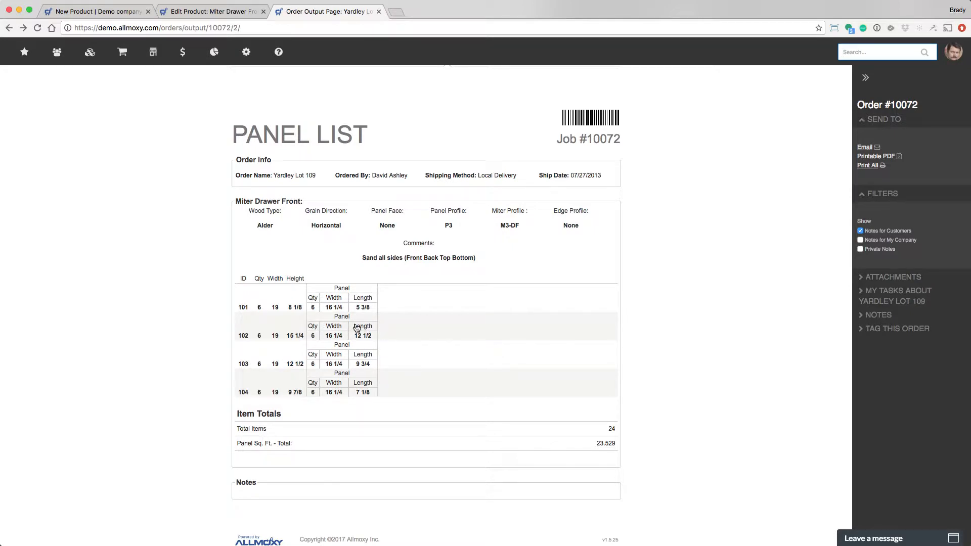
pyautogui.click(209, 12)
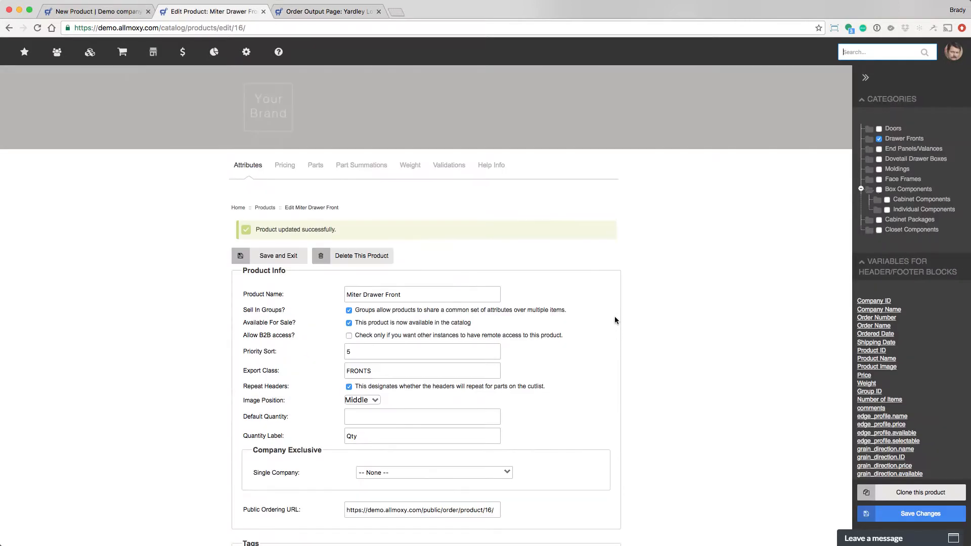
pyautogui.scroll(-5, 650, 330)
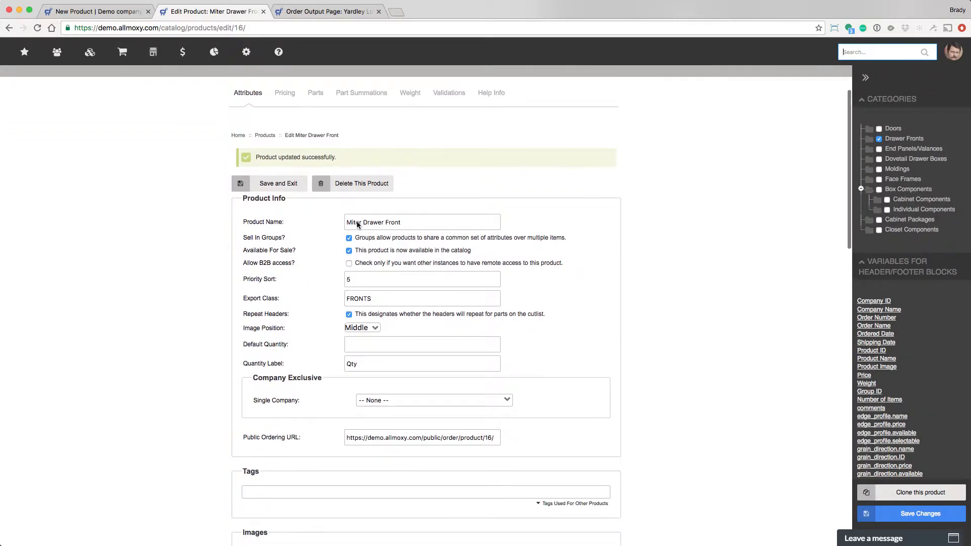
pyautogui.click(358, 221)
pyautogui.click(366, 231)
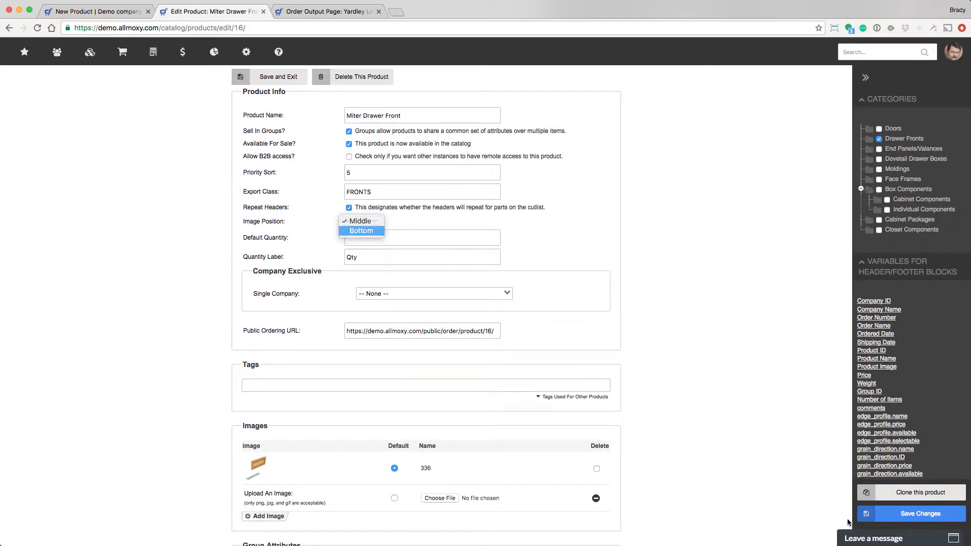
pyautogui.press('super+s')
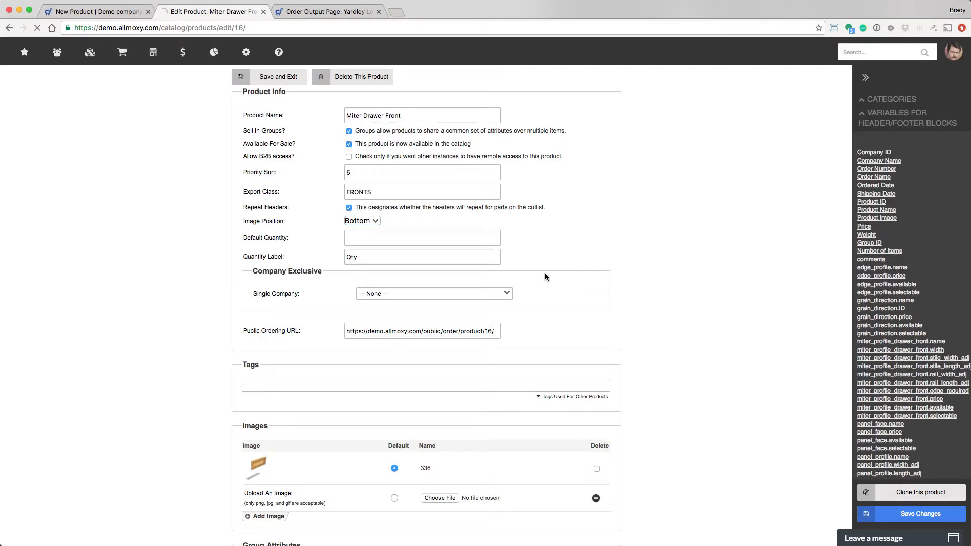
# - Open the Yardley Lot 109 order form and check where the Miter Drawer Front's attribute images are placed
pyautogui.click(314, 12)
pyautogui.scroll(4, 239, 166)
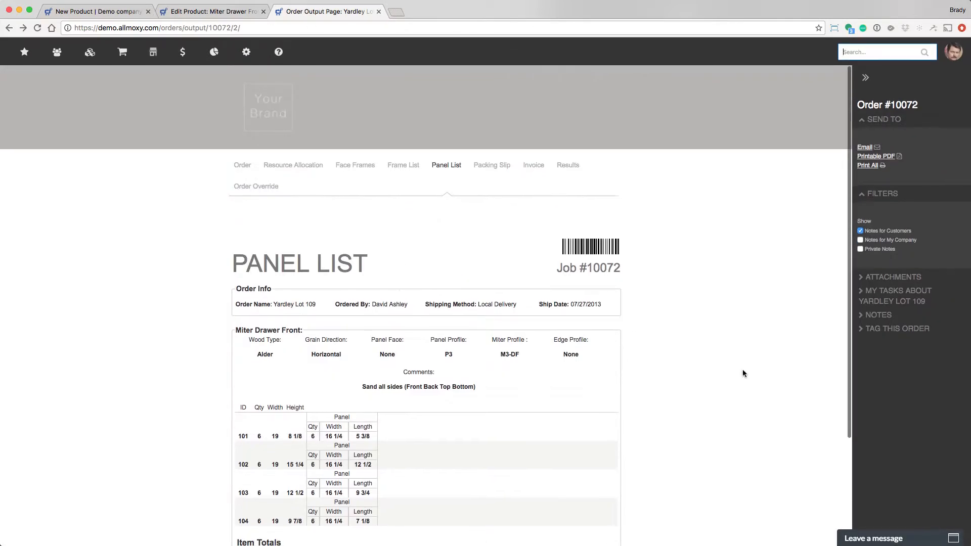
pyautogui.click(242, 165)
pyautogui.click(251, 361)
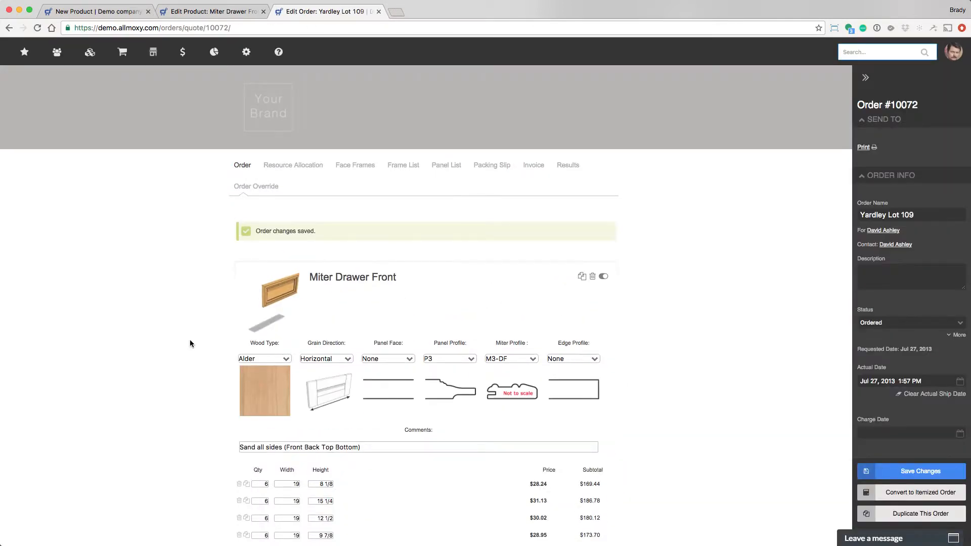
# - Set the Miter Drawer Front product's image position to Middle, save it, and reload the order to check the image placement
pyautogui.click(168, 9)
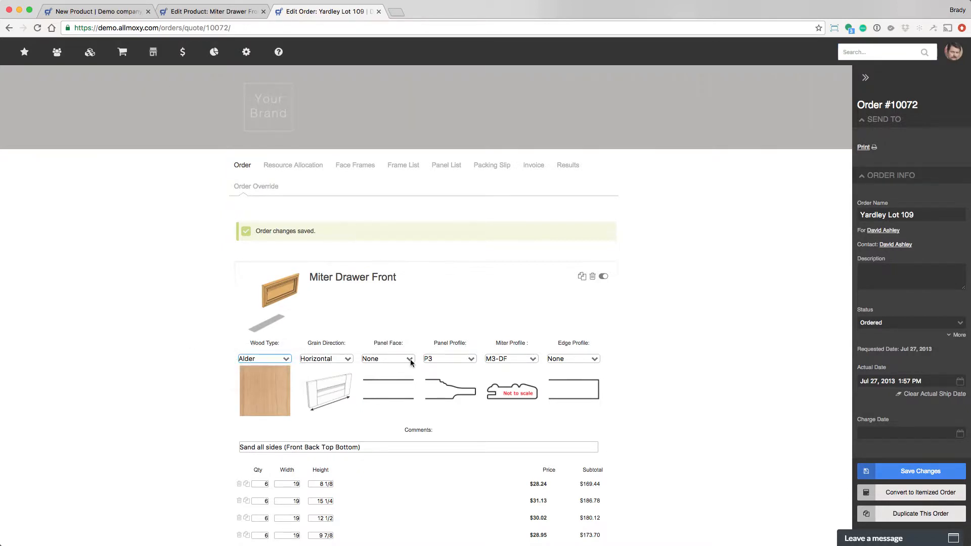
pyautogui.click(173, 11)
pyautogui.click(364, 403)
pyautogui.click(365, 391)
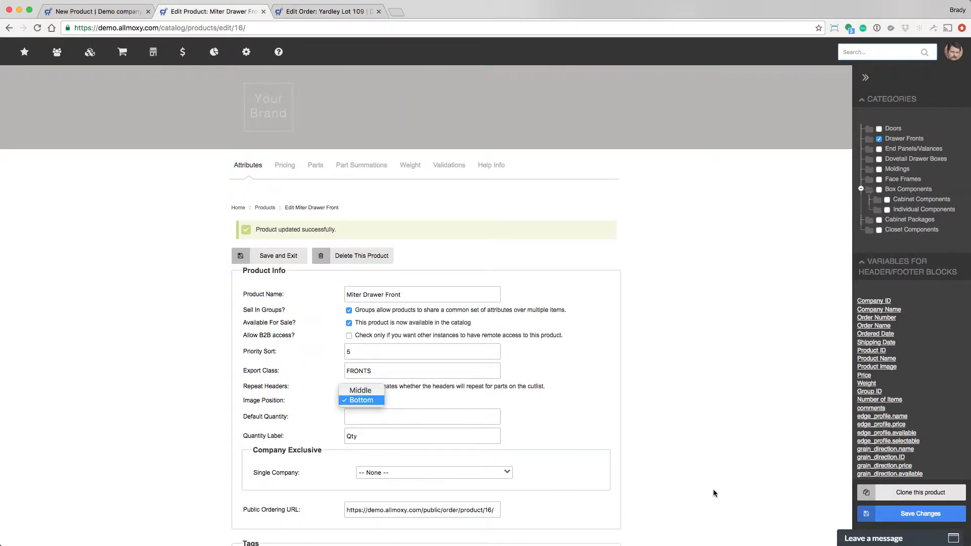
pyautogui.click(897, 516)
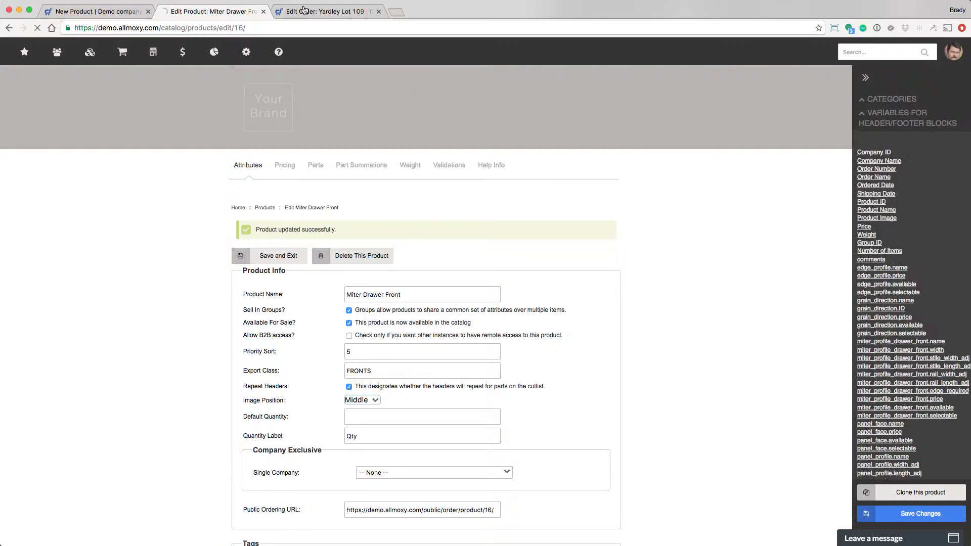
pyautogui.hotkey('ctrl', 'Tab')
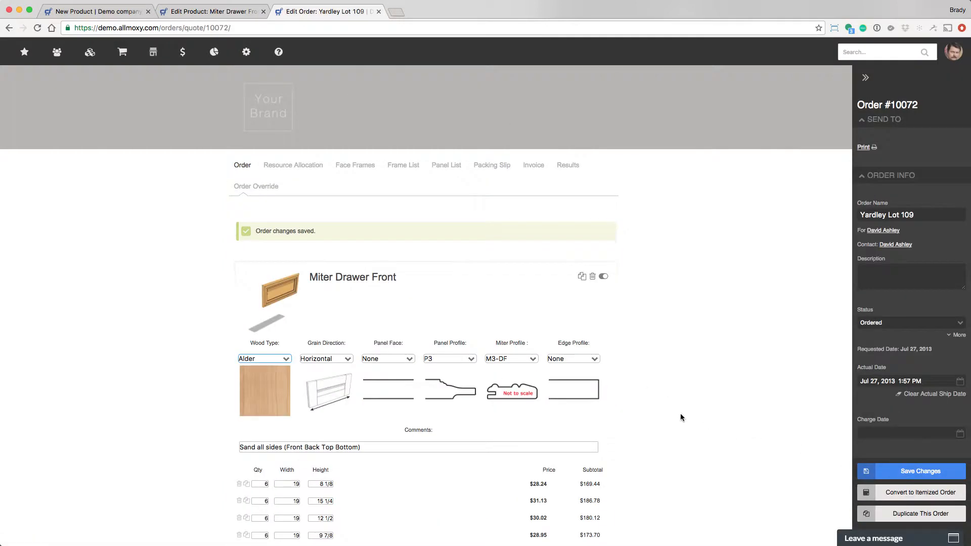
pyautogui.press('super+r')
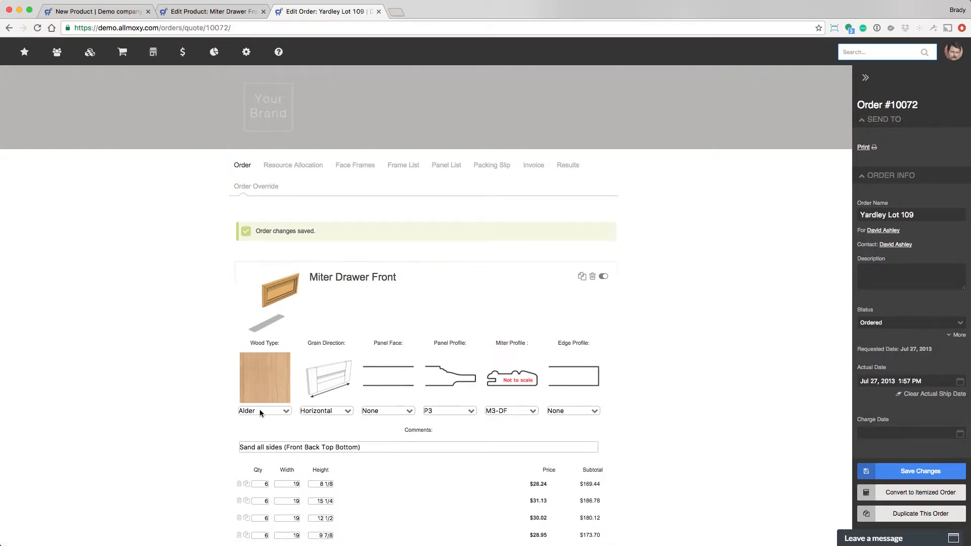
# - Set the Miter Drawer Front product's default quantity to 3 and save it
pyautogui.hotkey('ctrl', 'shift', 'Tab')
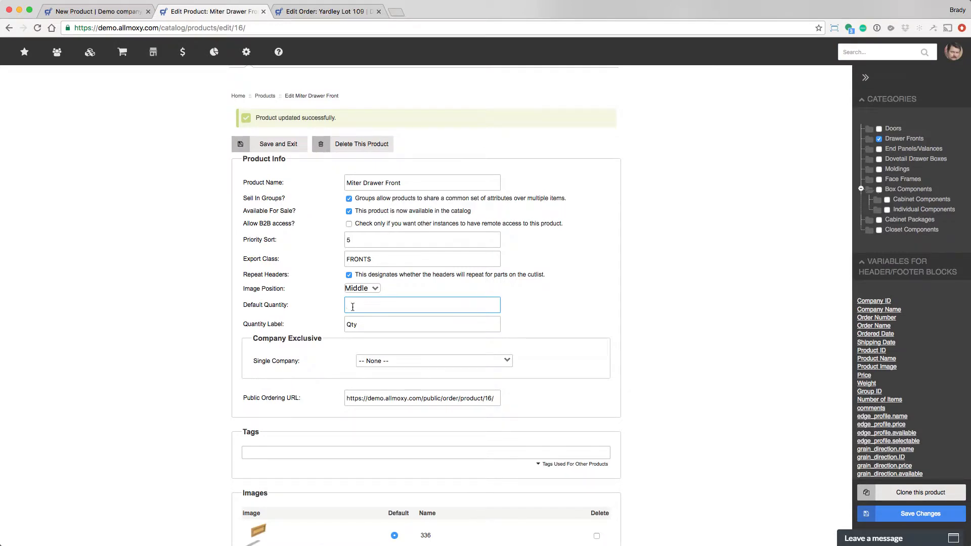
pyautogui.write('3')
pyautogui.press('Return')
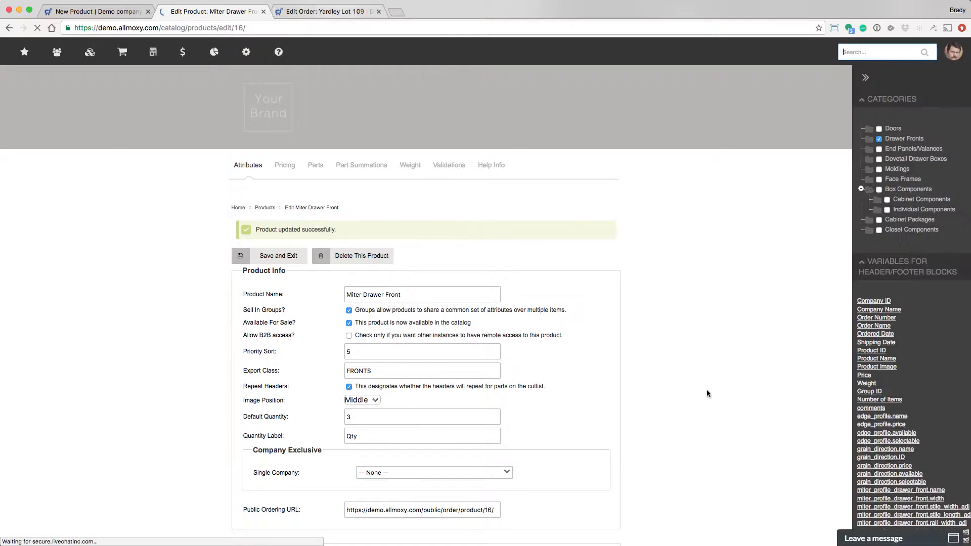
# - Add blank item rows to the Miter Drawer Front in the order to test the default quantity
pyautogui.hotkey('ctrl', 'Tab')
pyautogui.scroll(-4, 248, 213)
pyautogui.click(250, 348)
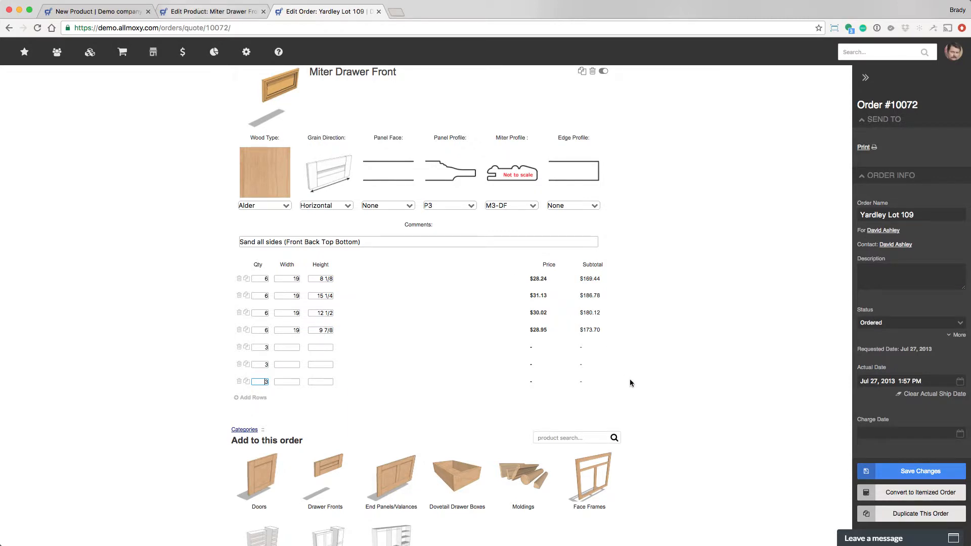
# - Set the Miter Drawer Front product's quantity label to "Each", save it, and check the column heading in the order
pyautogui.hotkey('ctrl', 'shift', 'Tab')
pyautogui.scroll(-3, 630, 379)
pyautogui.click(321, 302)
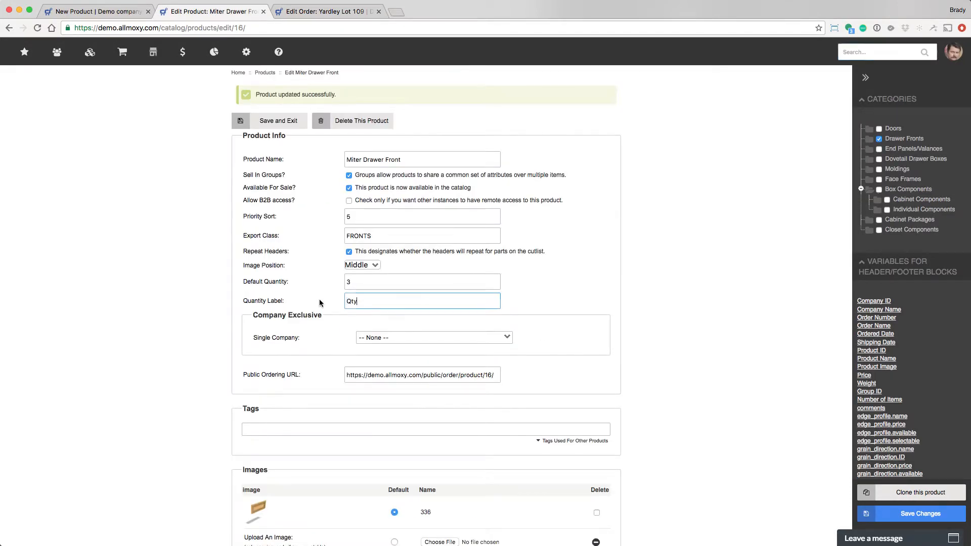
pyautogui.press('super+a')
pyautogui.write('Eac')
pyautogui.click(319, 12)
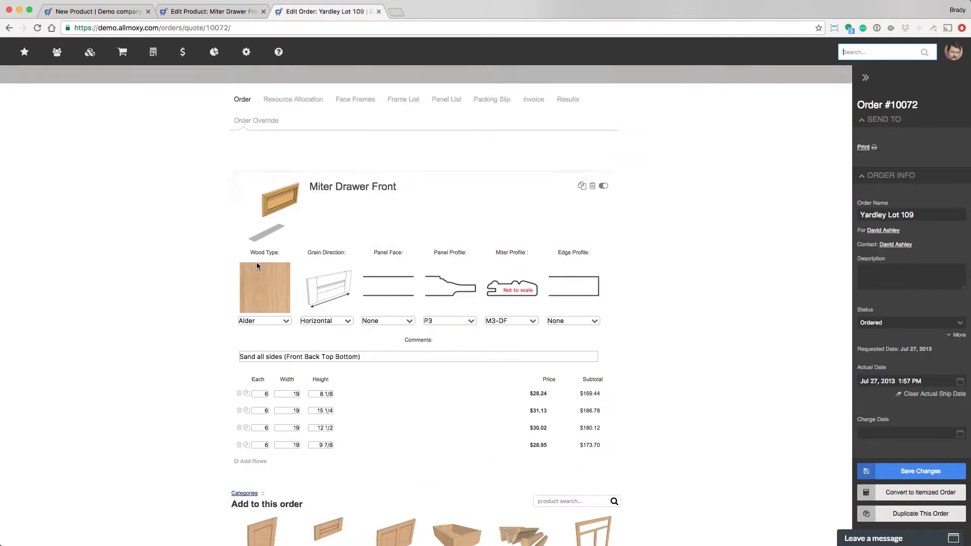
pyautogui.scroll(-3, 257, 268)
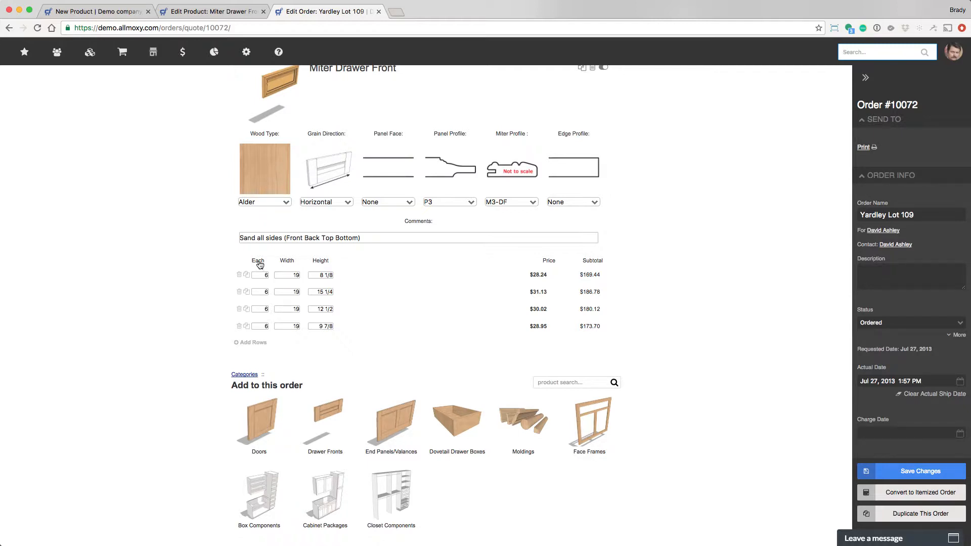
# - Restrict the Miter Drawer Front product to one individual customer chosen in the Single Company setting
pyautogui.hotkey('ctrl', 'shift', 'Tab')
pyautogui.scroll(-5, 812, 478)
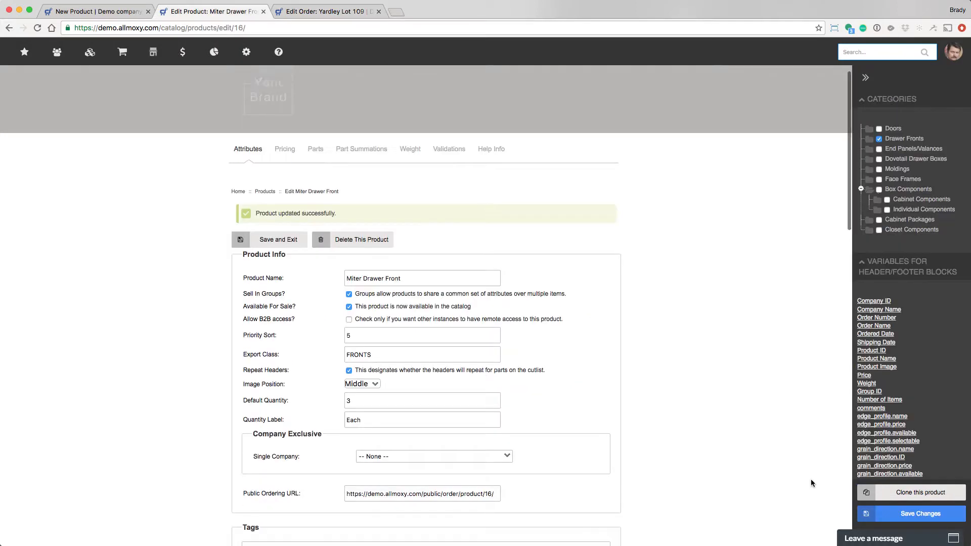
pyautogui.scroll(-2, 437, 237)
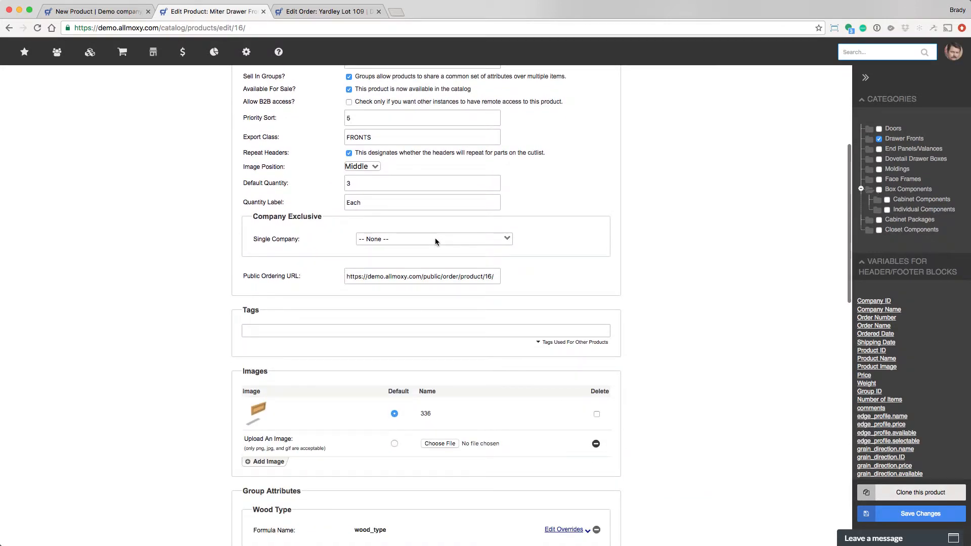
pyautogui.click(435, 239)
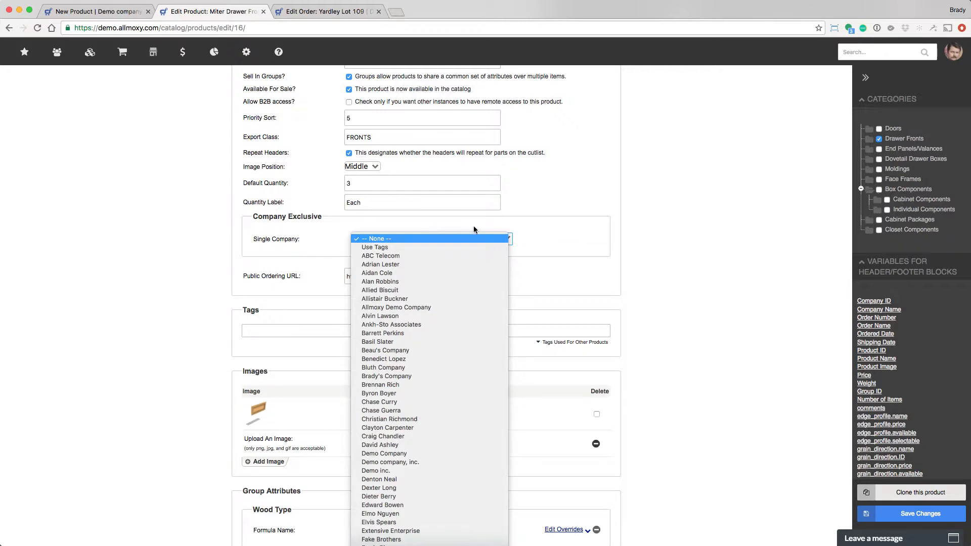
pyautogui.click(423, 239)
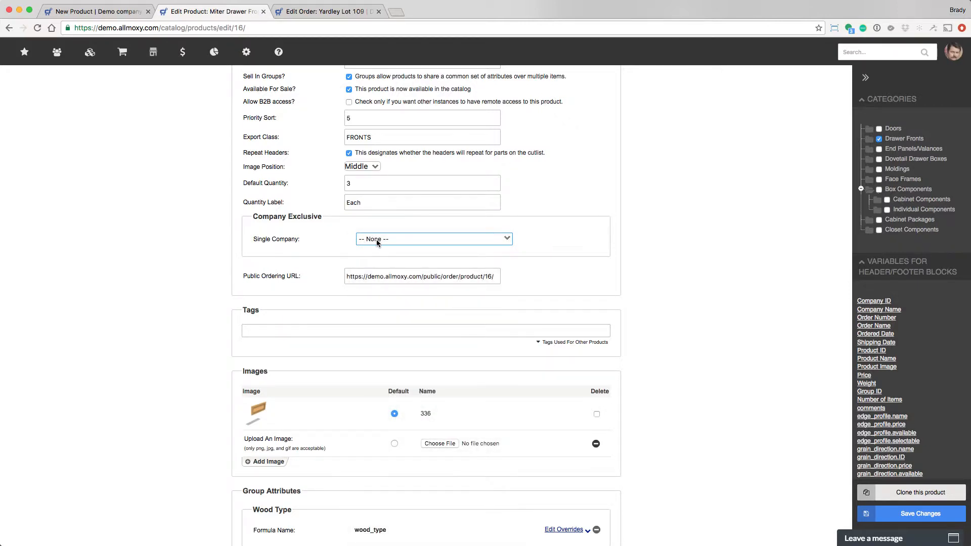
pyautogui.click(378, 241)
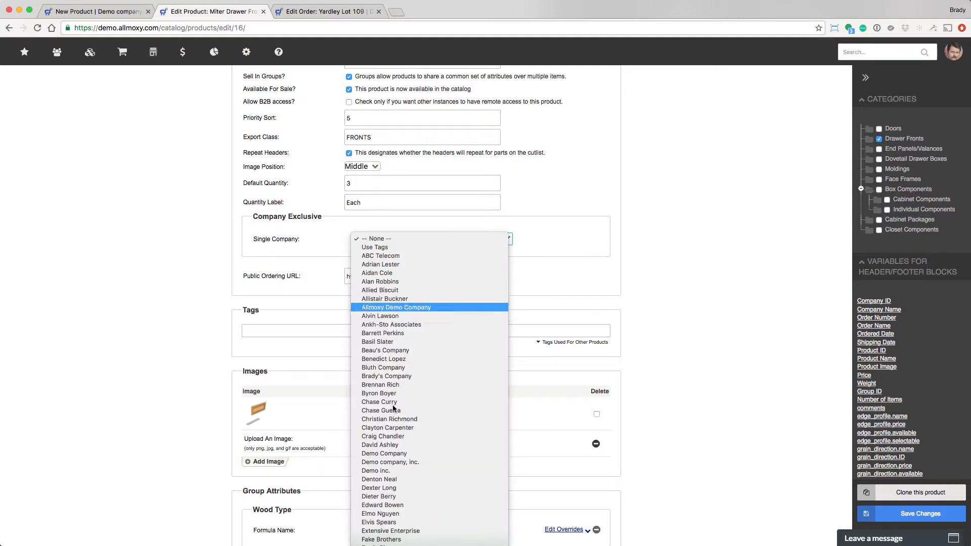
pyautogui.click(392, 403)
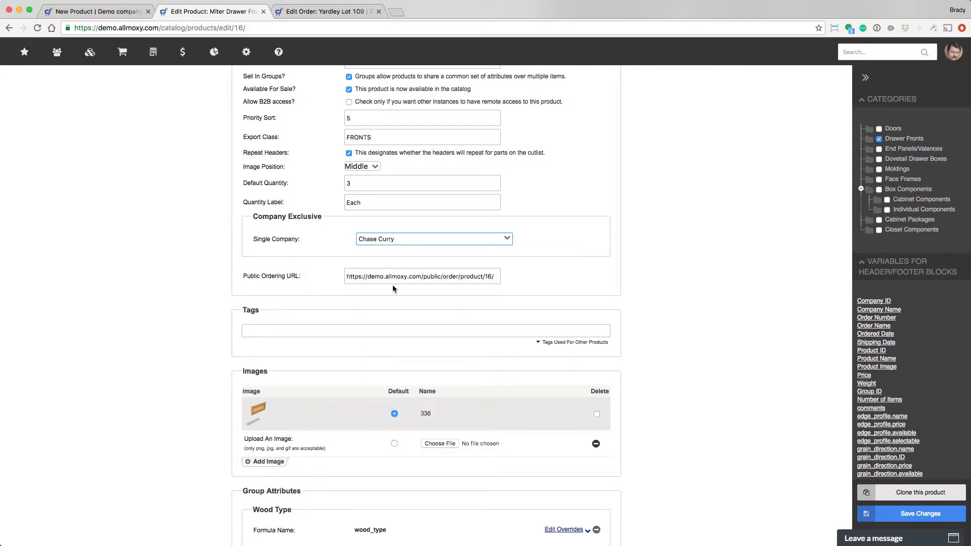
# - Set the Miter Drawer Front product's company exclusivity to Use Tags and add the tag "Location: West Coast"
pyautogui.click(395, 238)
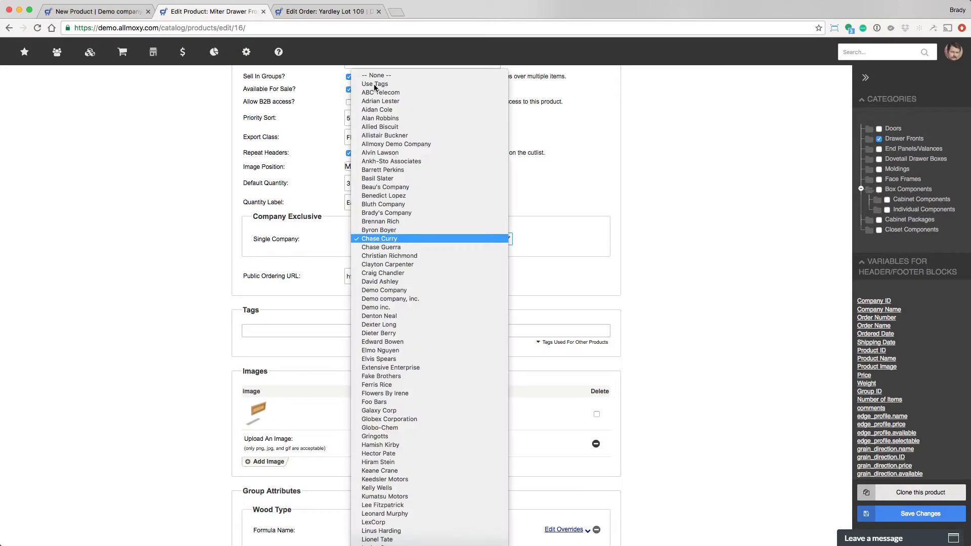
pyautogui.click(375, 90)
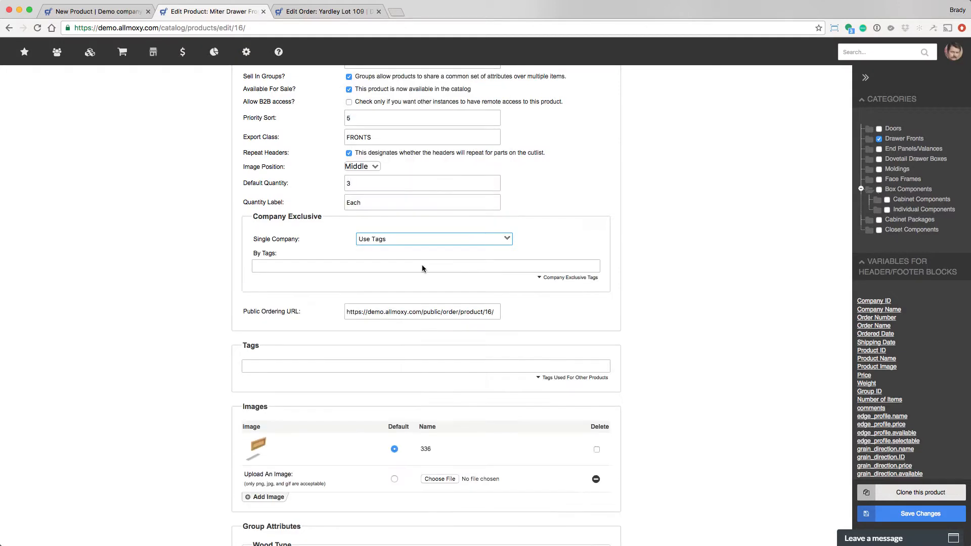
pyautogui.click(565, 278)
pyautogui.click(447, 297)
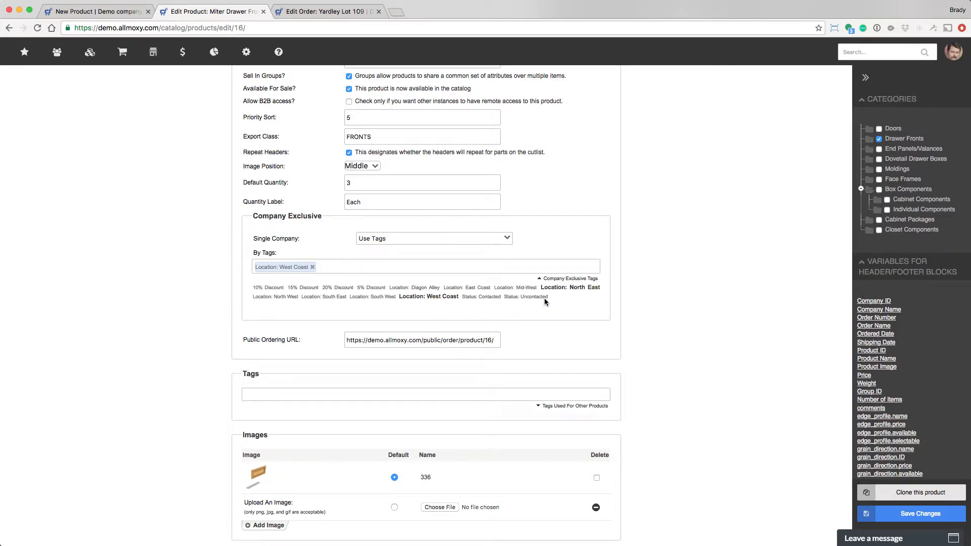
# - Copy the product's public ordering URL, open it in a separate page to view the order form, and close that page
pyautogui.scroll(-4, 546, 302)
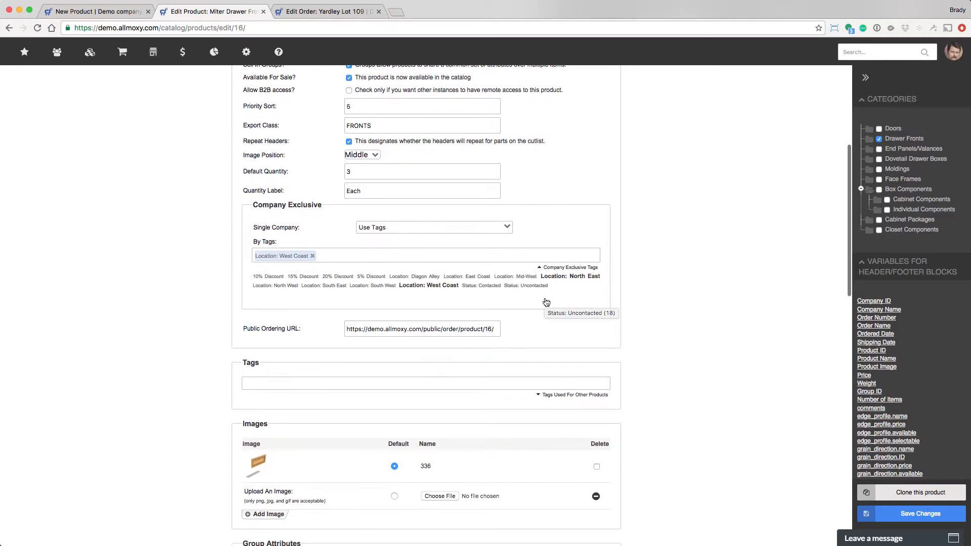
pyautogui.click(419, 161)
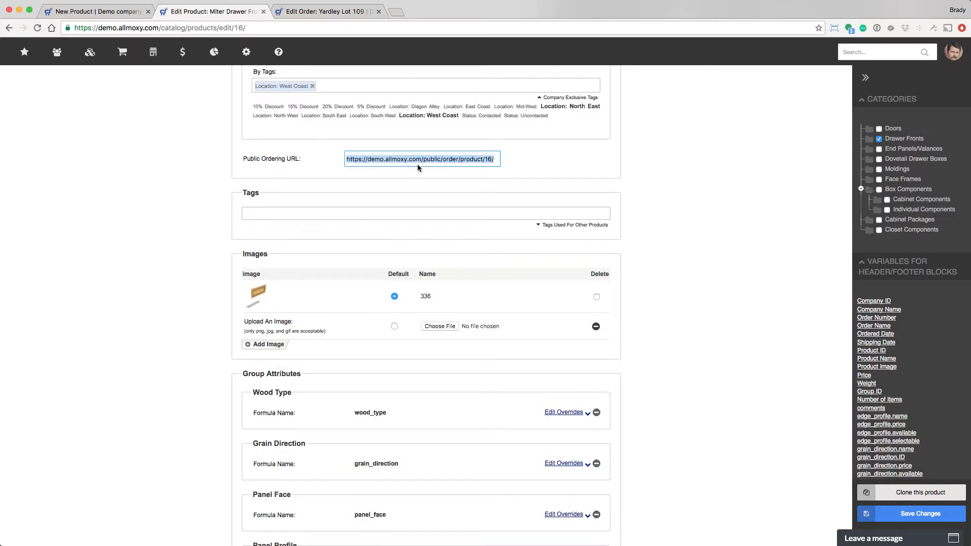
pyautogui.press('super+c')
pyautogui.press('super+t')
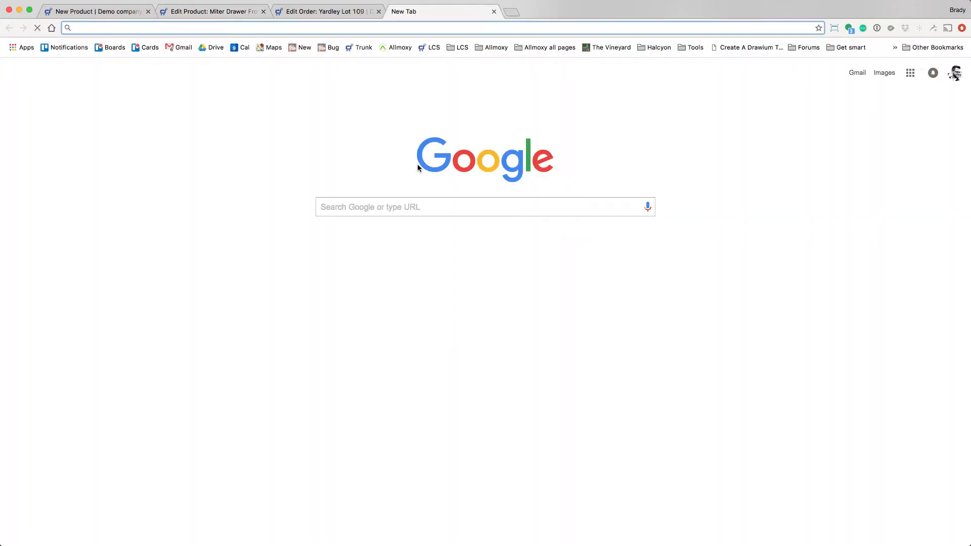
pyautogui.press('super+v')
pyautogui.press('Return')
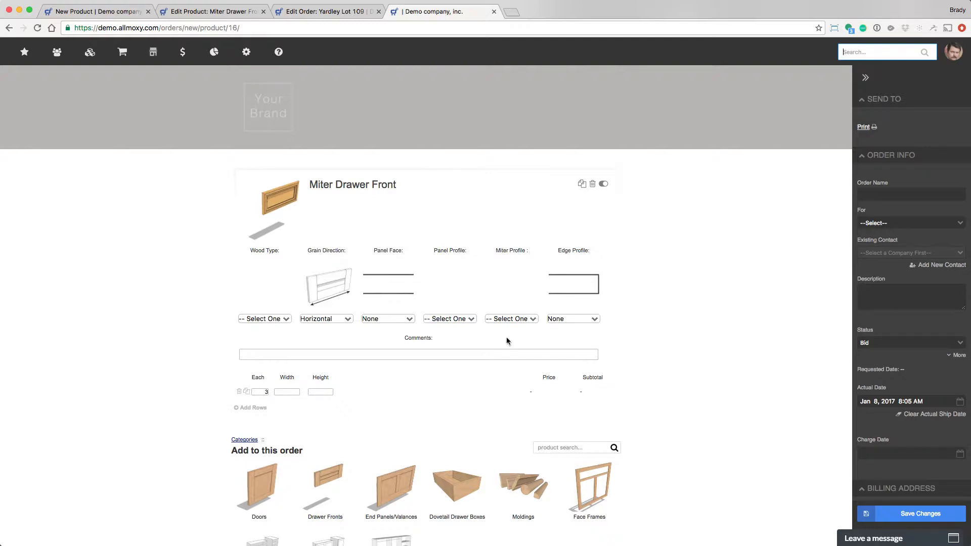
pyautogui.press('super+w')
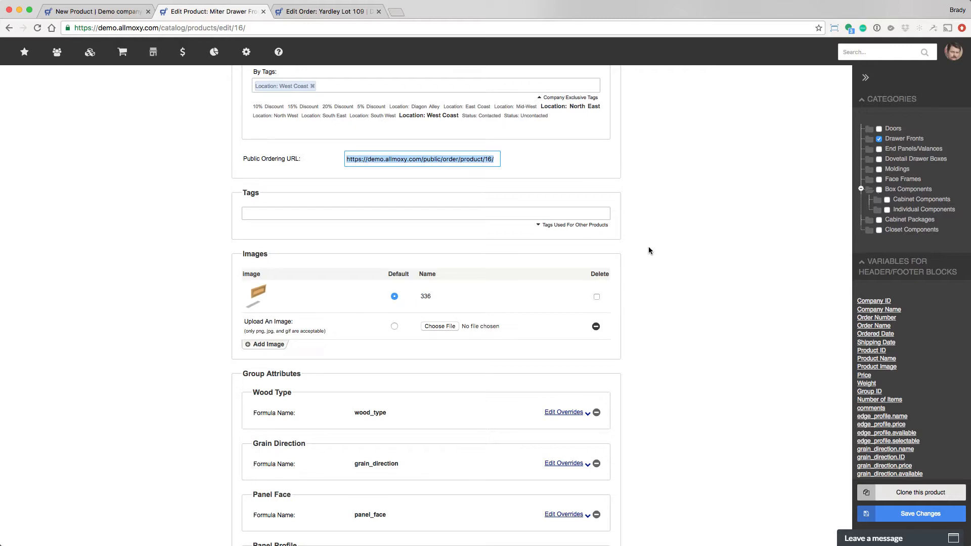
# - Choose "stile and rail.png" as an additional image for the Miter Drawer Front product and save the product
pyautogui.press('super+Tab')
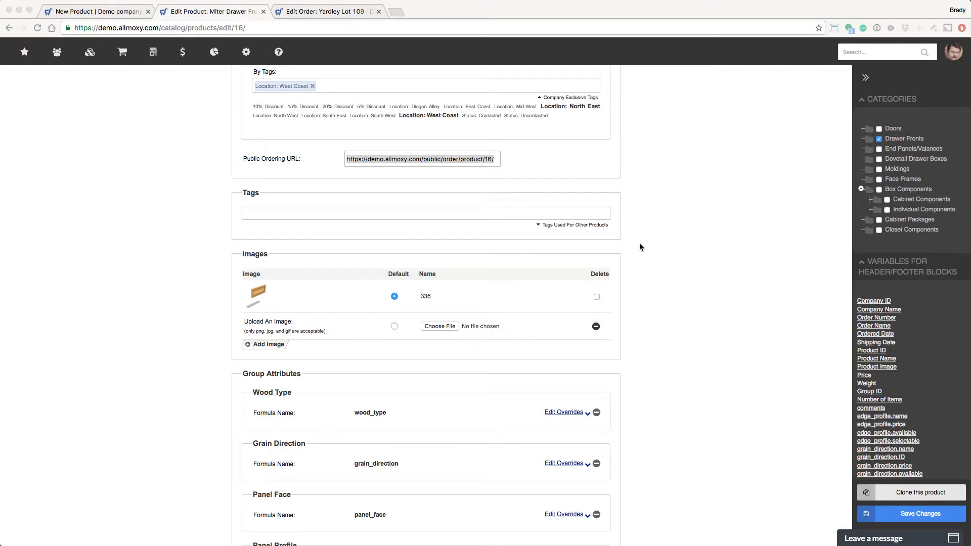
pyautogui.click(297, 9)
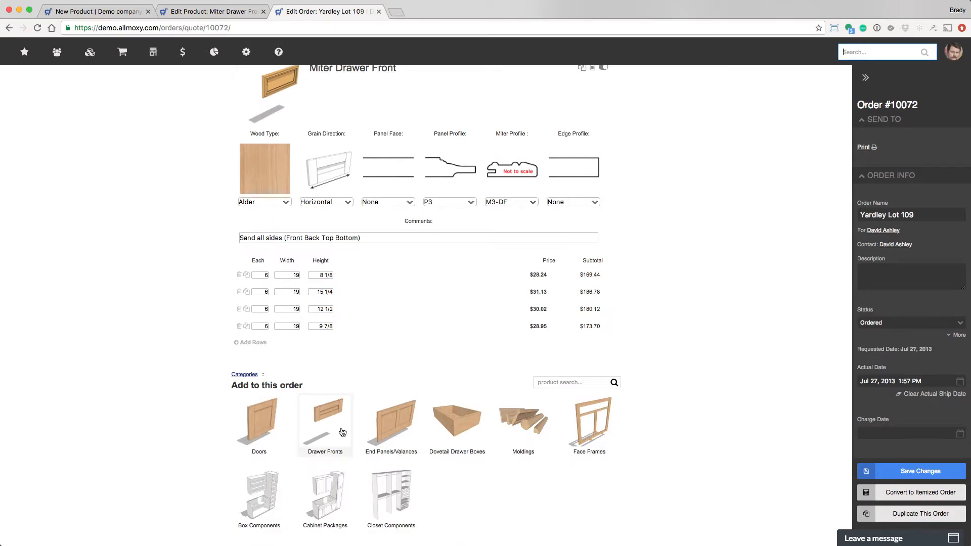
pyautogui.scroll(5, 308, 303)
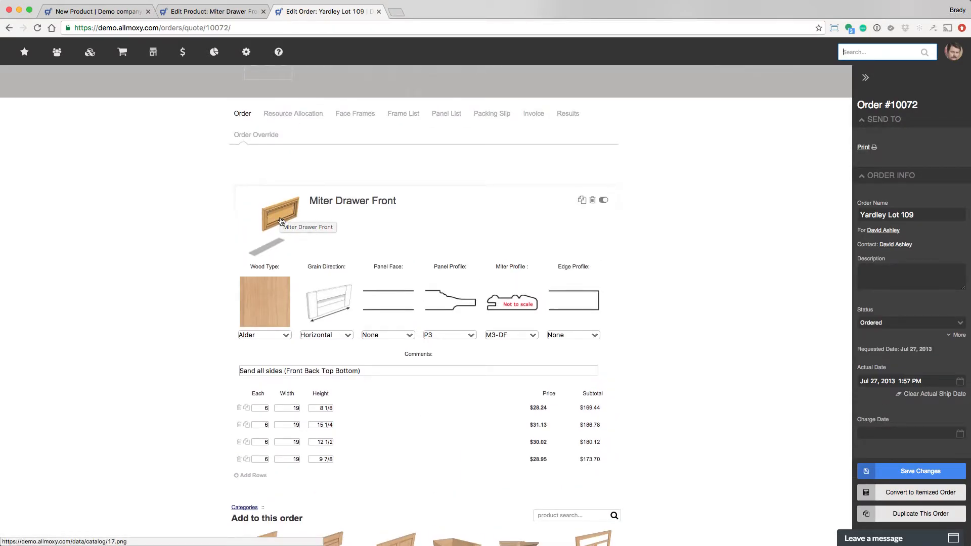
pyautogui.click(210, 12)
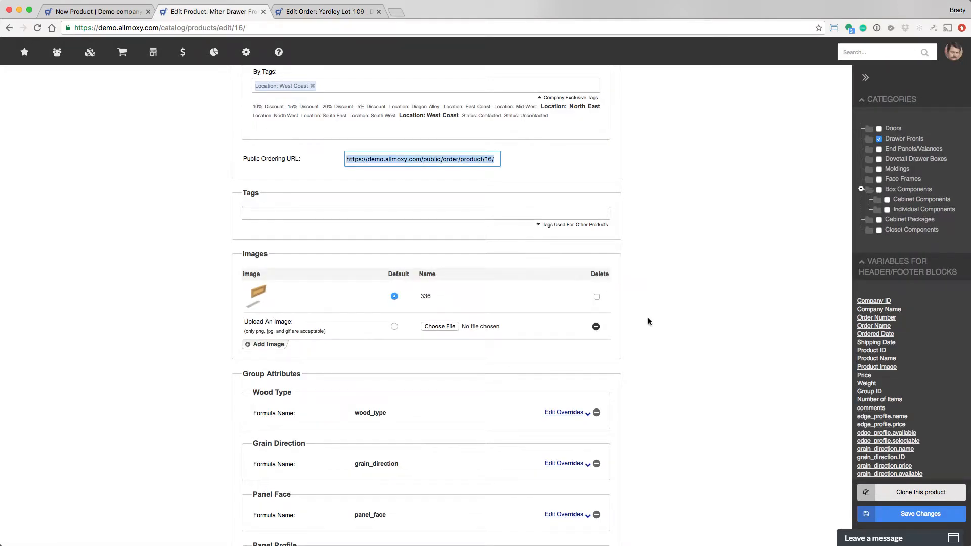
pyautogui.click(439, 327)
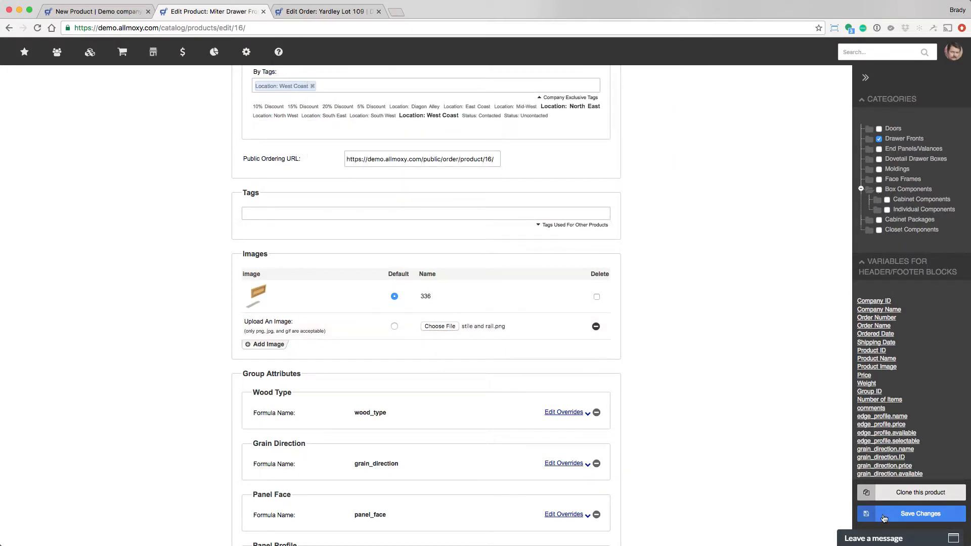
pyautogui.click(884, 516)
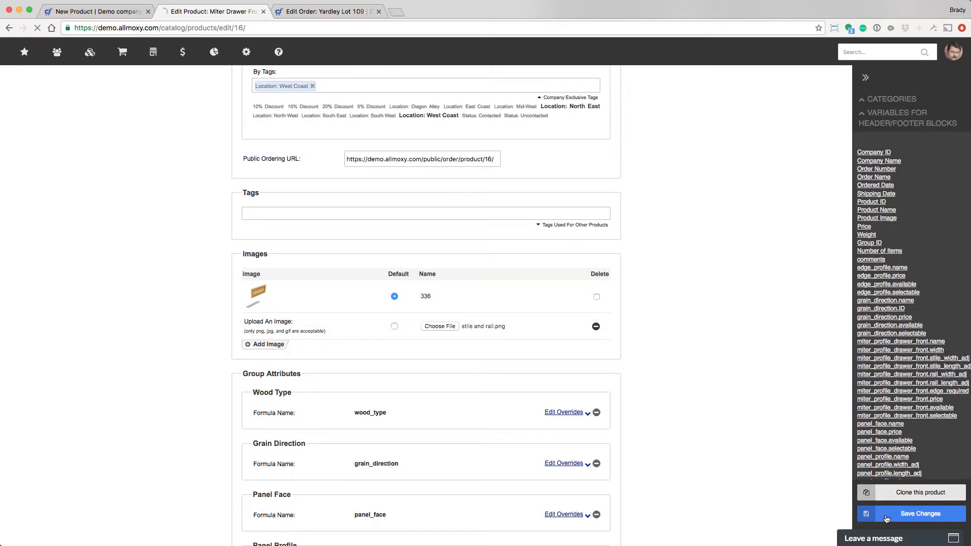
# - View the added stile and rail image at full size from the Miter Drawer Front in the order, then close it
pyautogui.click(353, 11)
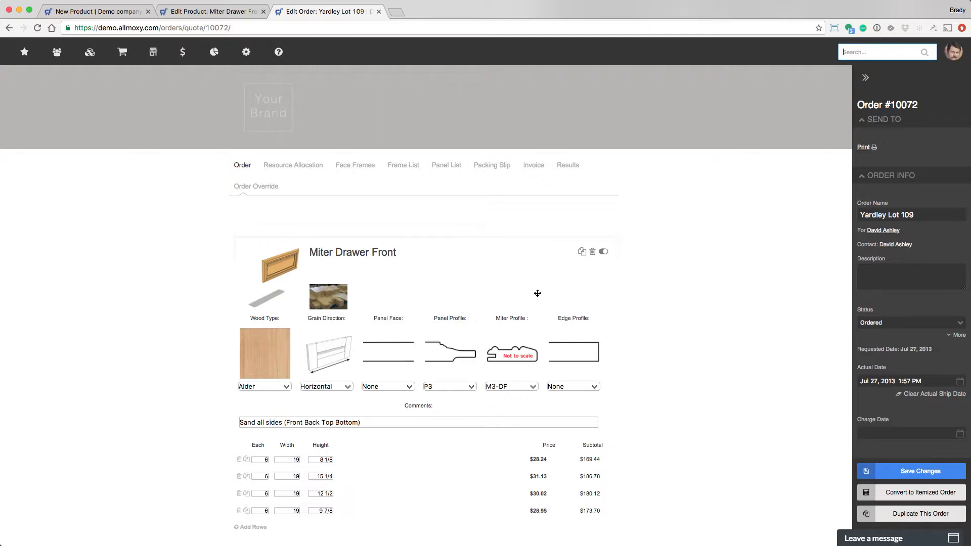
pyautogui.click(337, 287)
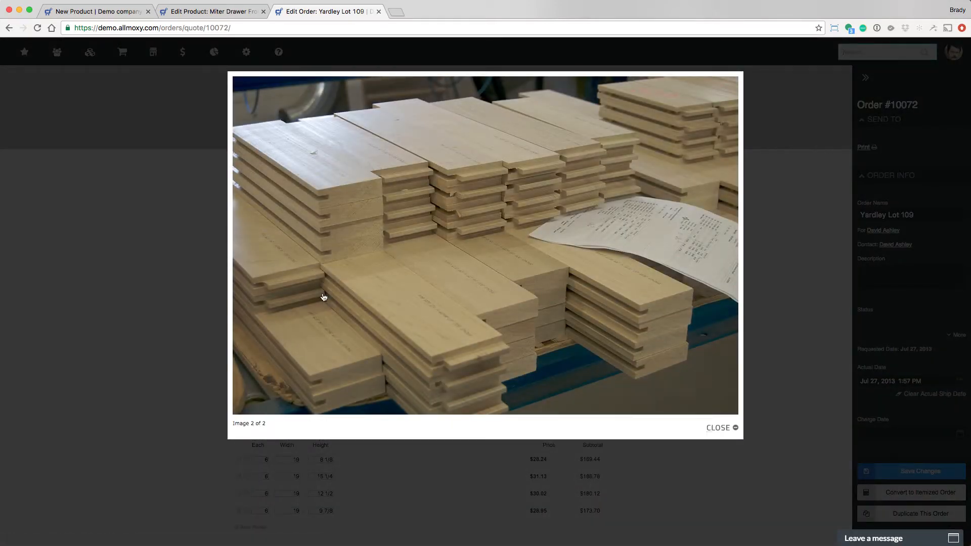
pyautogui.click(171, 253)
# - Examine the Miter Drawer Front product's group attributes and the empty attribute sections of the new product form
pyautogui.click(212, 12)
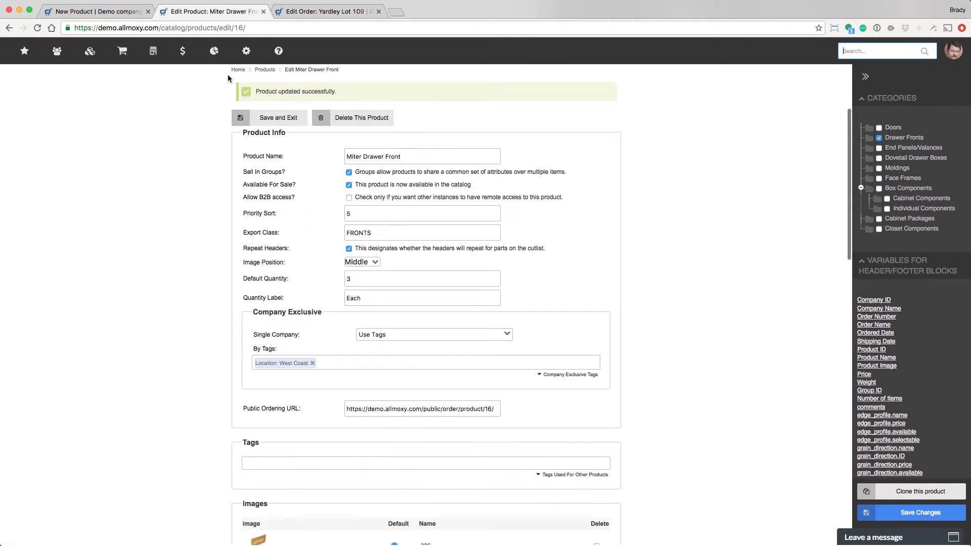
pyautogui.scroll(-8, 694, 278)
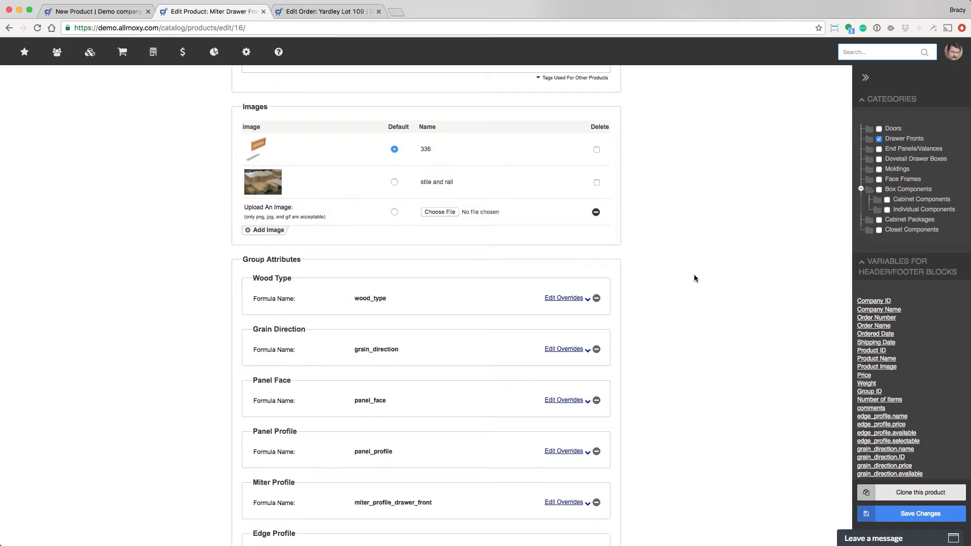
pyautogui.scroll(-3, 690, 278)
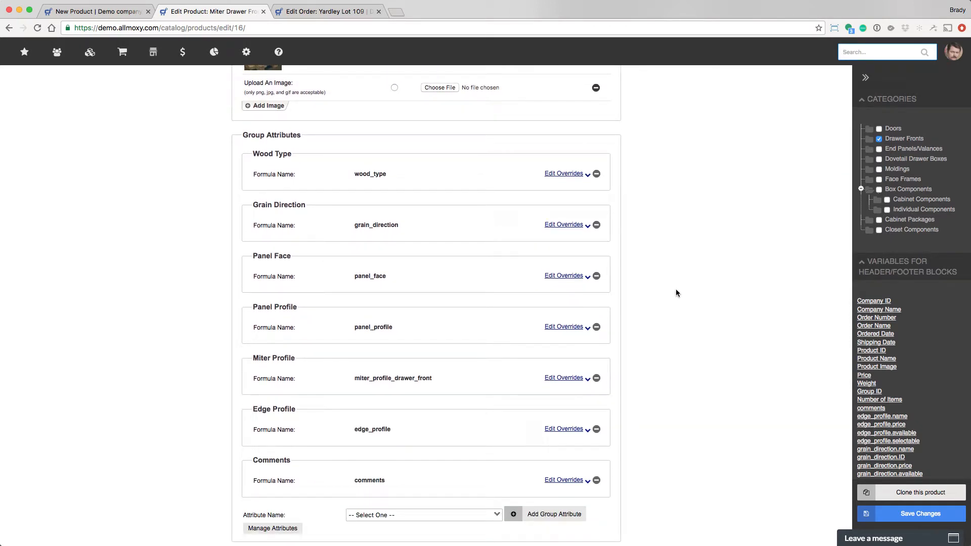
pyautogui.click(93, 12)
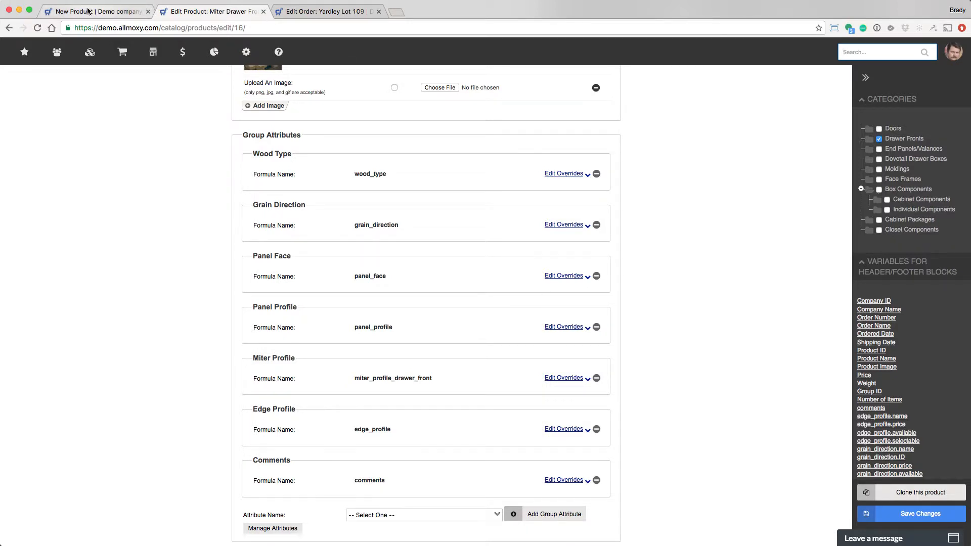
pyautogui.scroll(-8, 663, 324)
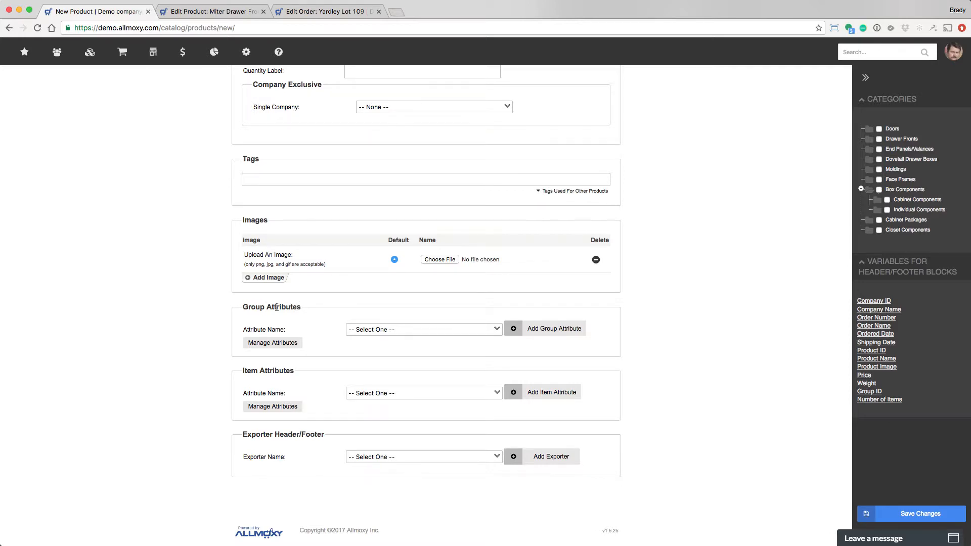
pyautogui.scroll(10, 277, 306)
pyautogui.scroll(-10, 350, 253)
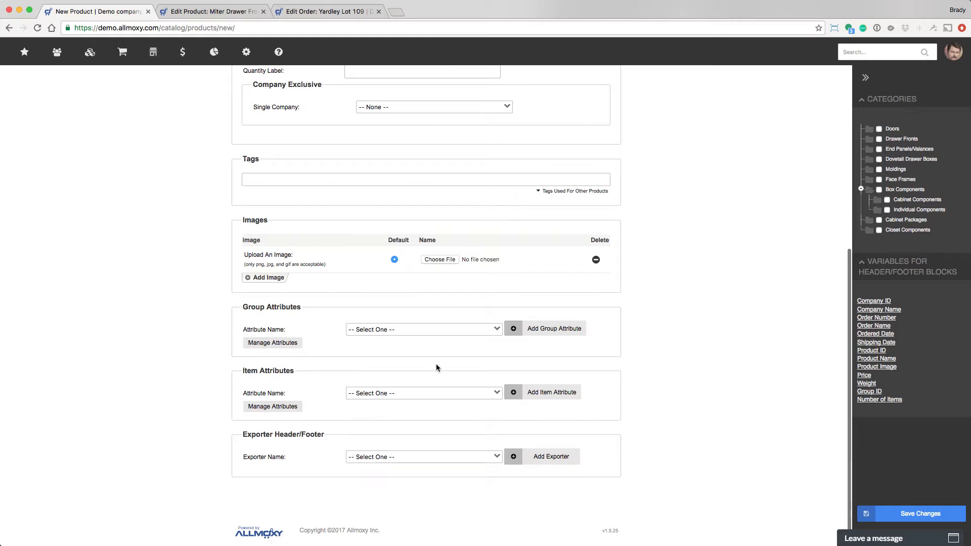
# - Compare the Miter Drawer Front's option and item fields in the order with the product's group and item attributes
pyautogui.click(334, 13)
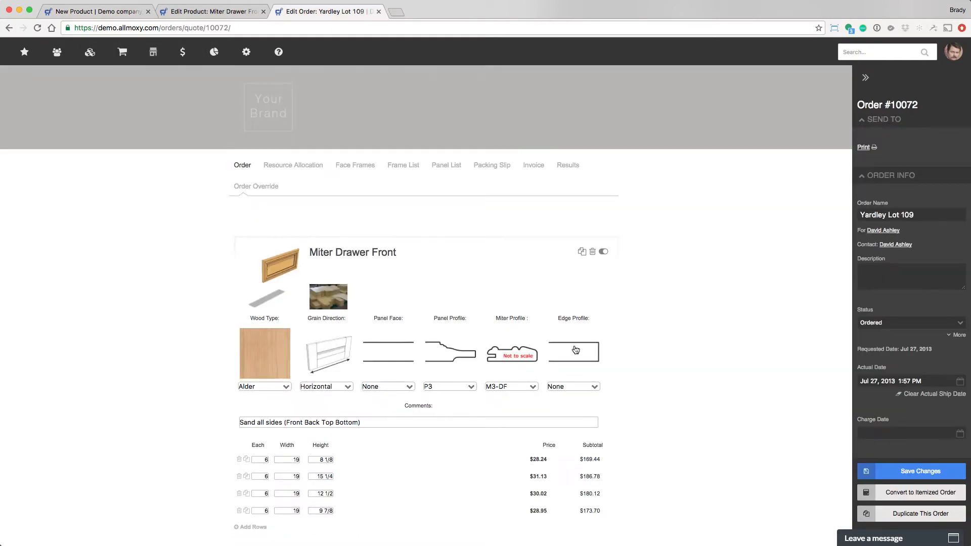
pyautogui.scroll(-4, 689, 377)
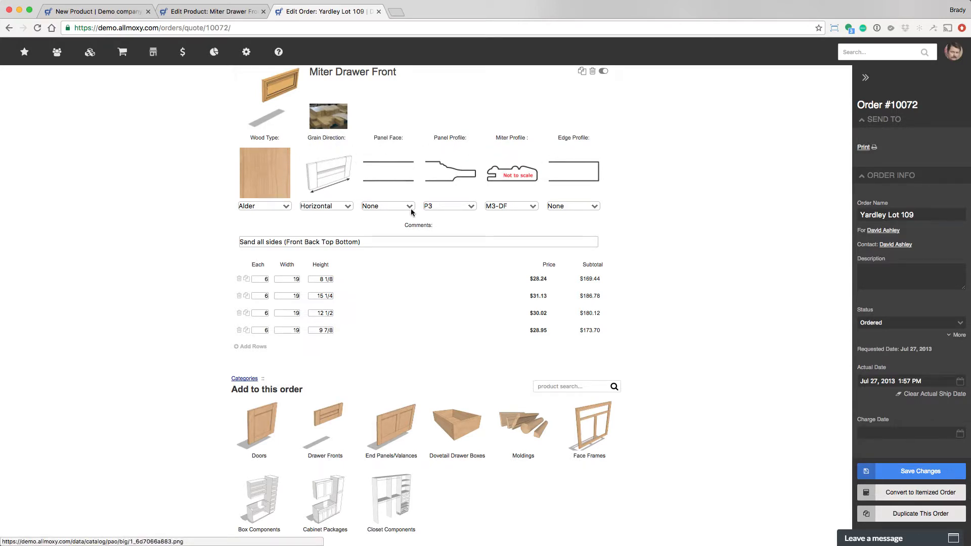
pyautogui.click(201, 13)
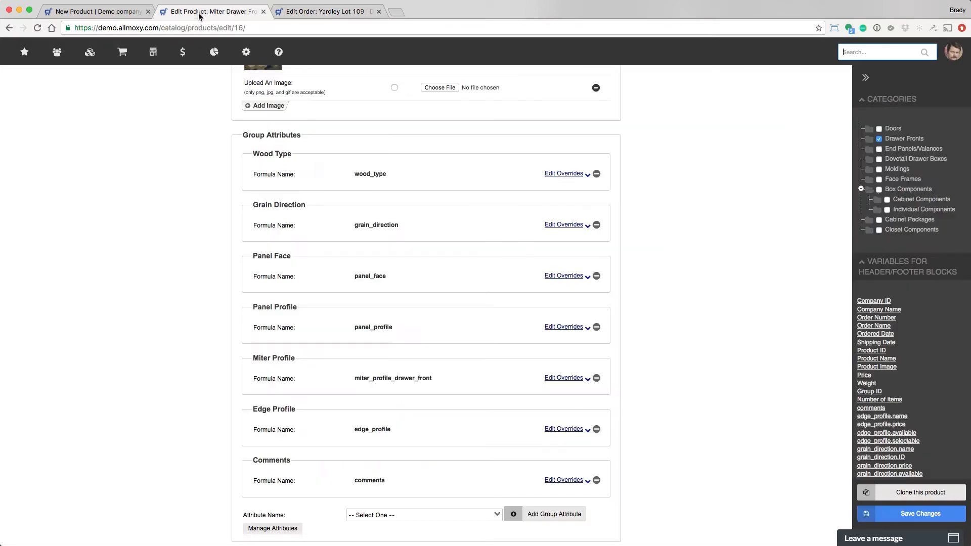
pyautogui.scroll(3, 493, 236)
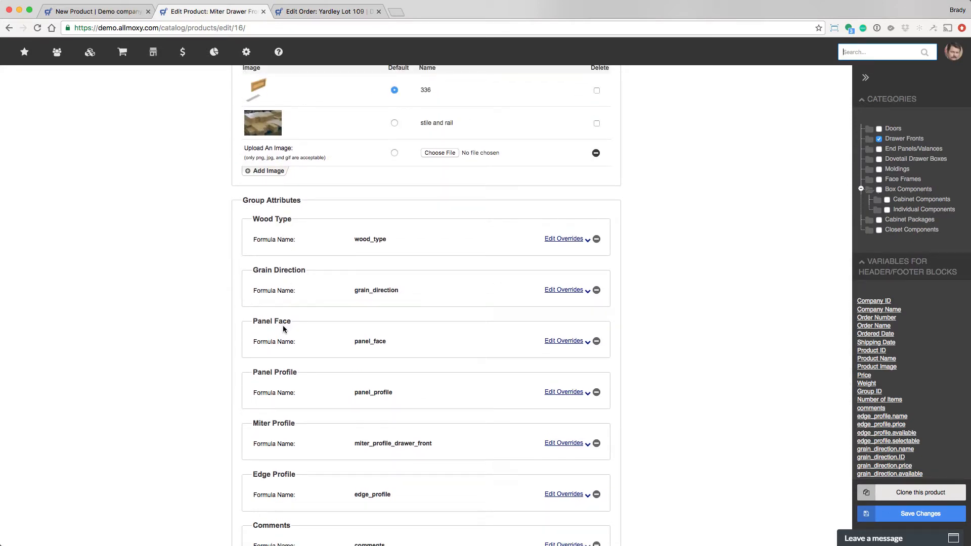
pyautogui.click(323, 11)
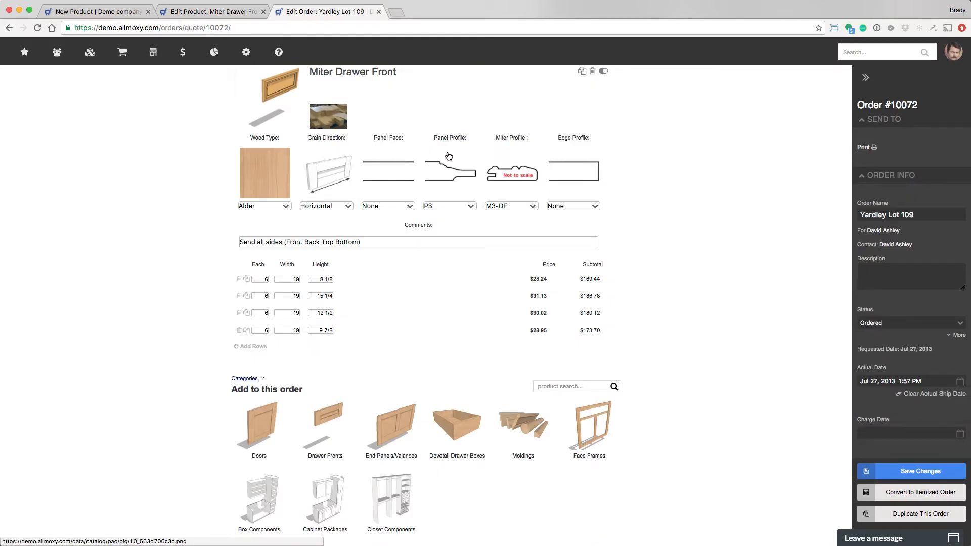
pyautogui.click(233, 15)
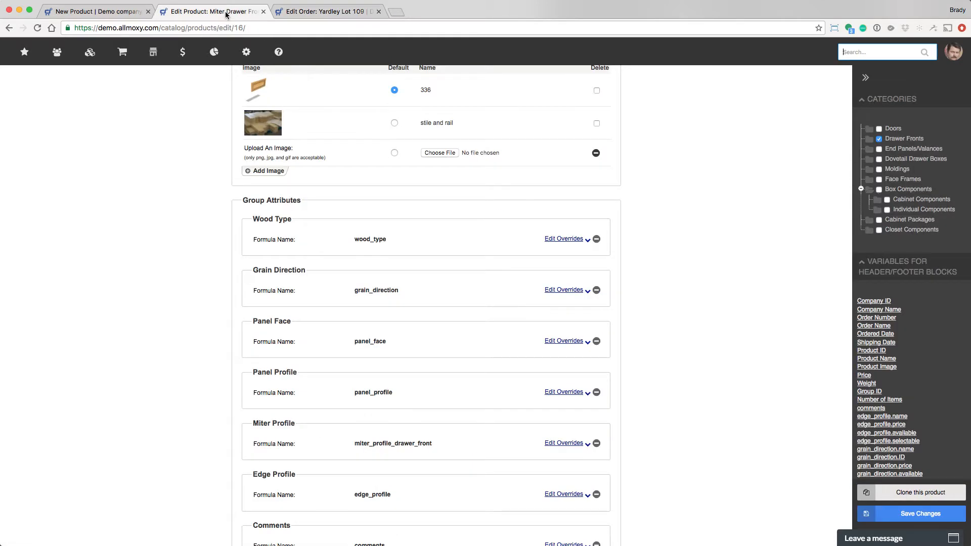
pyautogui.scroll(-5, 424, 286)
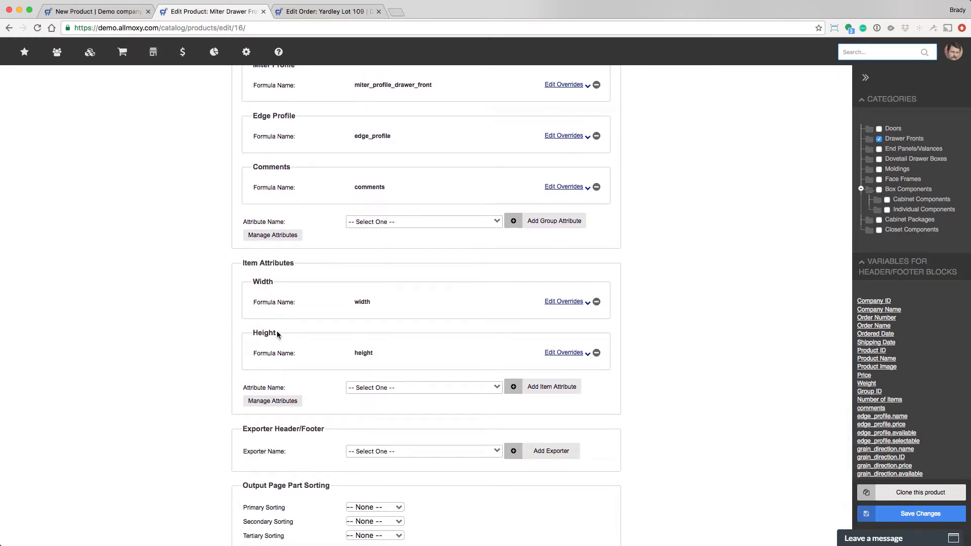
# - Check the Width and Height item fields in the Yardley Lot 109 order and return to the new product form
pyautogui.click(323, 11)
pyautogui.scroll(-2, 259, 222)
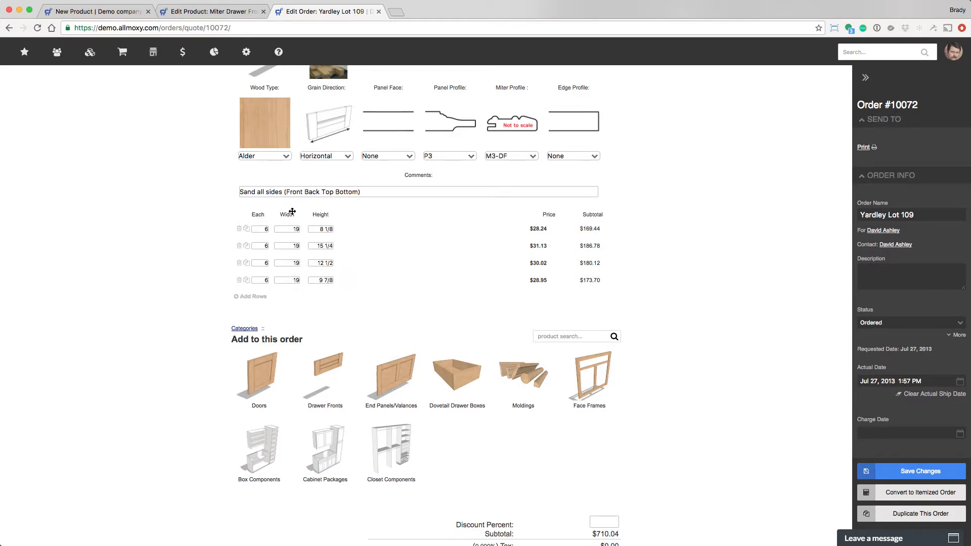
pyautogui.click(221, 12)
pyautogui.click(96, 11)
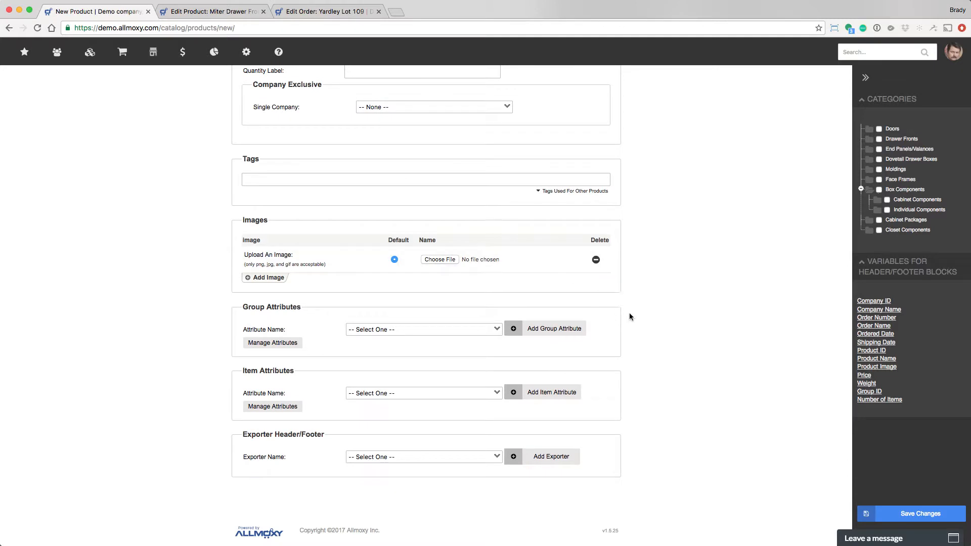
pyautogui.scroll(1, 643, 322)
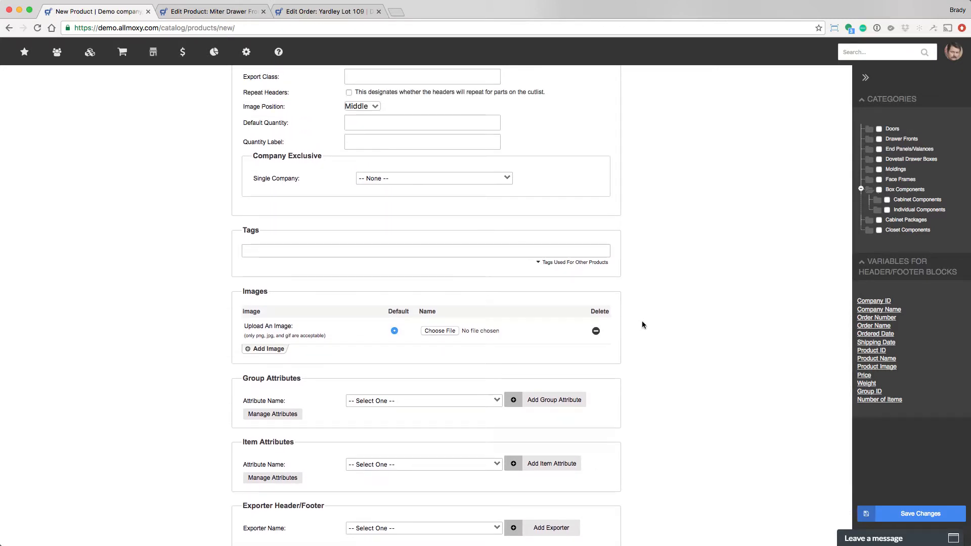
pyautogui.click(277, 419)
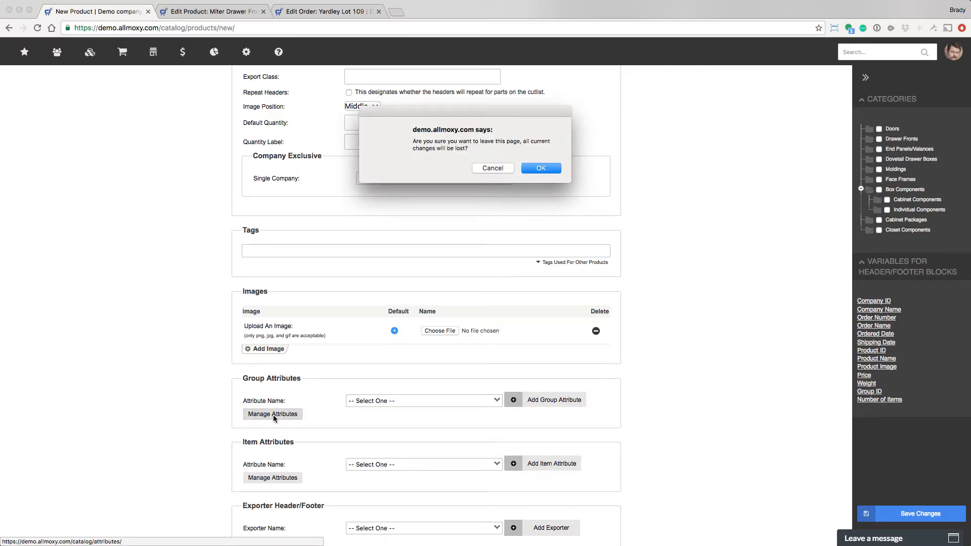
pyautogui.click(507, 169)
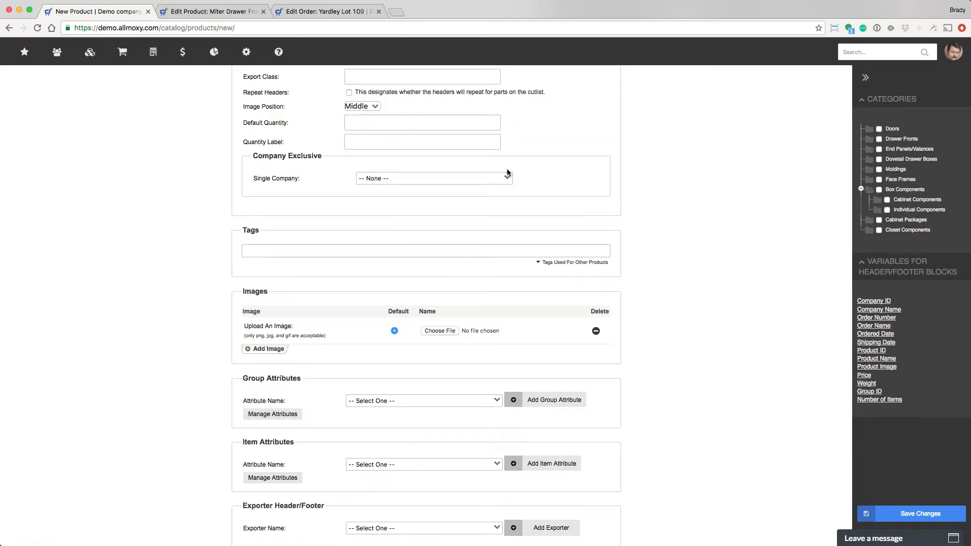
# - Add Wood Type (wood_type) as a group attribute of the new product
pyautogui.click(495, 401)
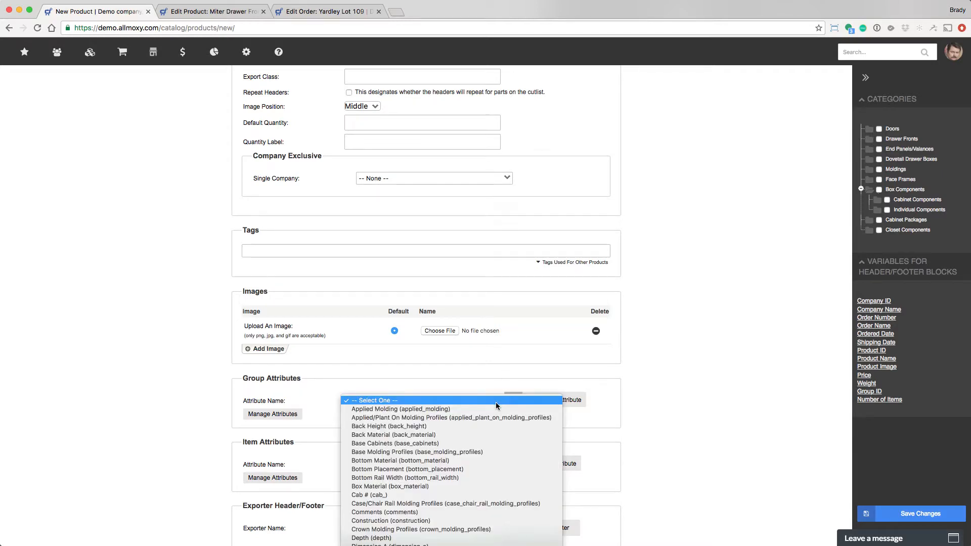
pyautogui.scroll(-10, 480, 442)
pyautogui.scroll(-5, 478, 417)
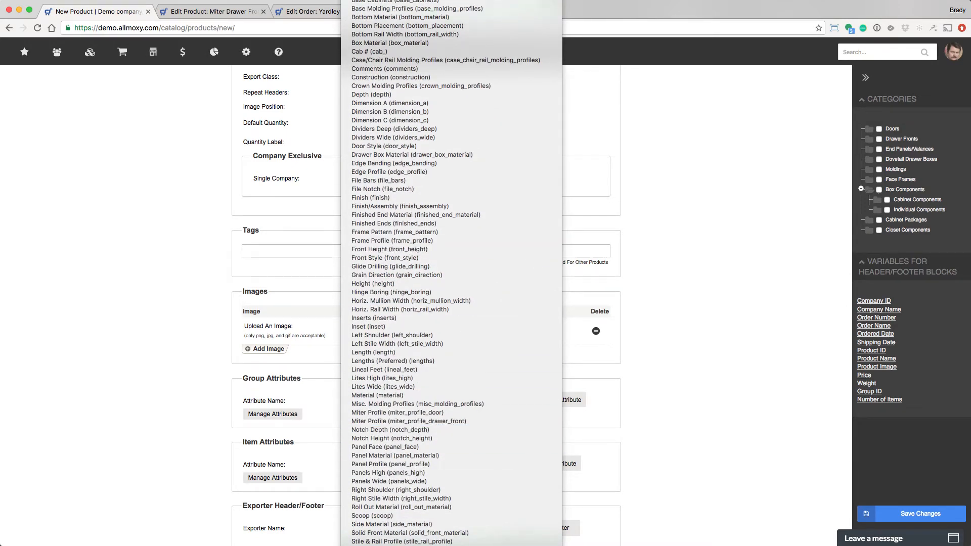
pyautogui.click(455, 545)
pyautogui.click(555, 400)
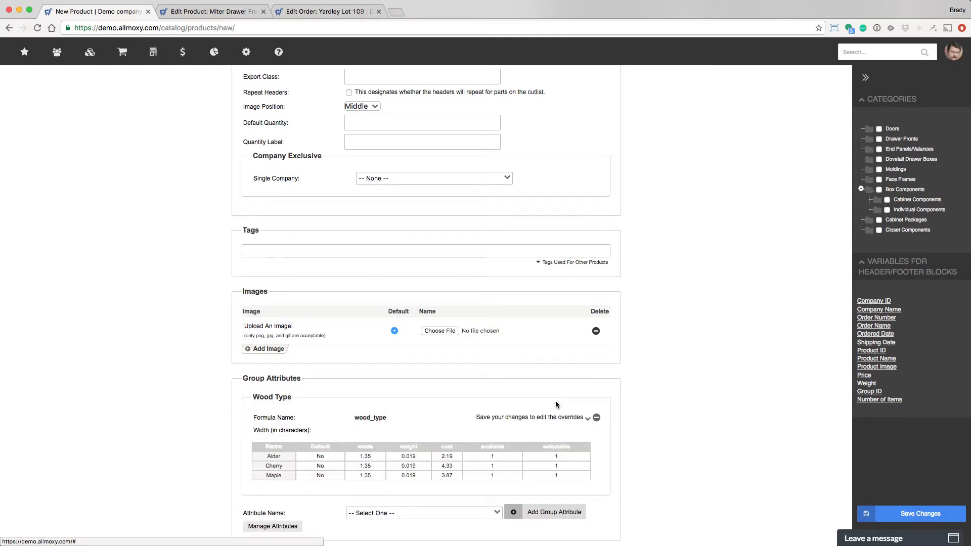
# - Add Cab # (cab_) as a second group attribute of the new product
pyautogui.scroll(-3, 547, 466)
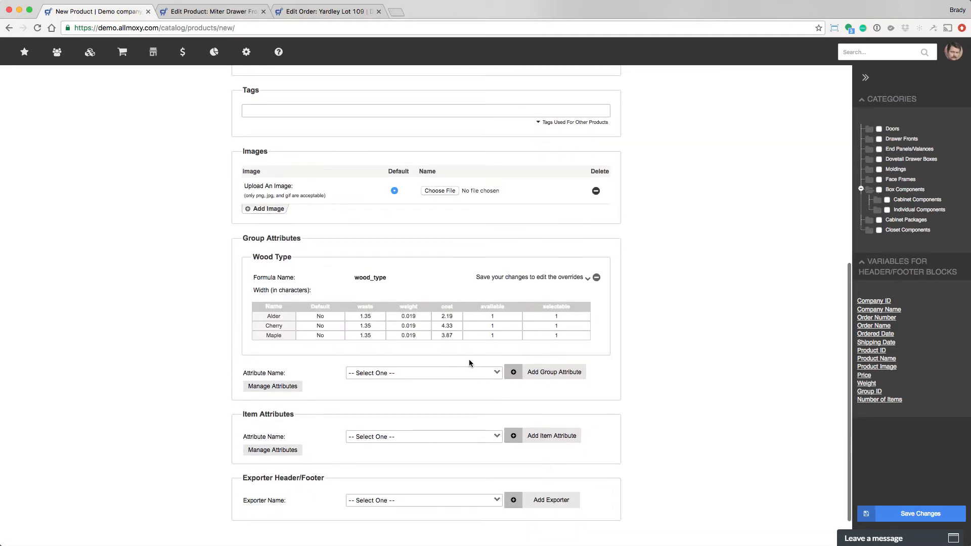
pyautogui.click(466, 372)
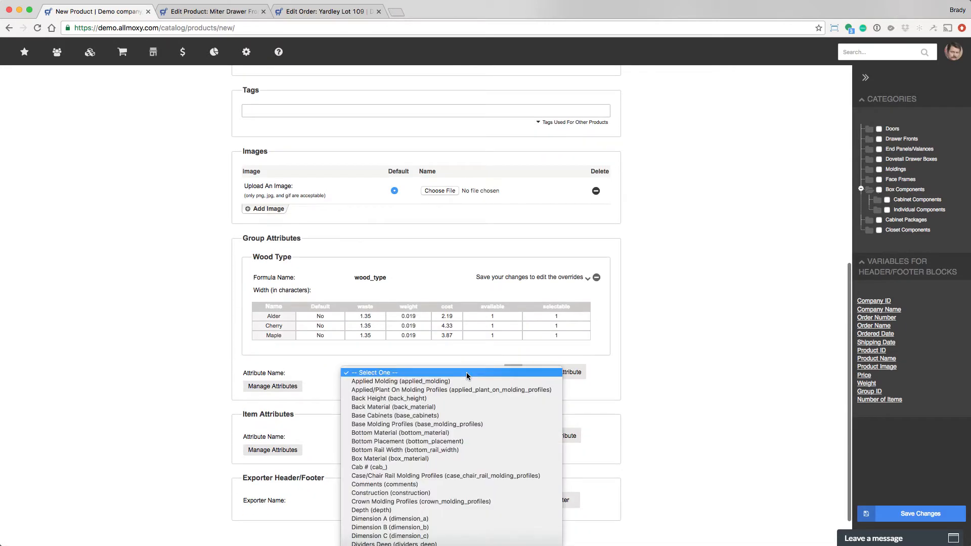
pyautogui.click(396, 467)
pyautogui.click(538, 372)
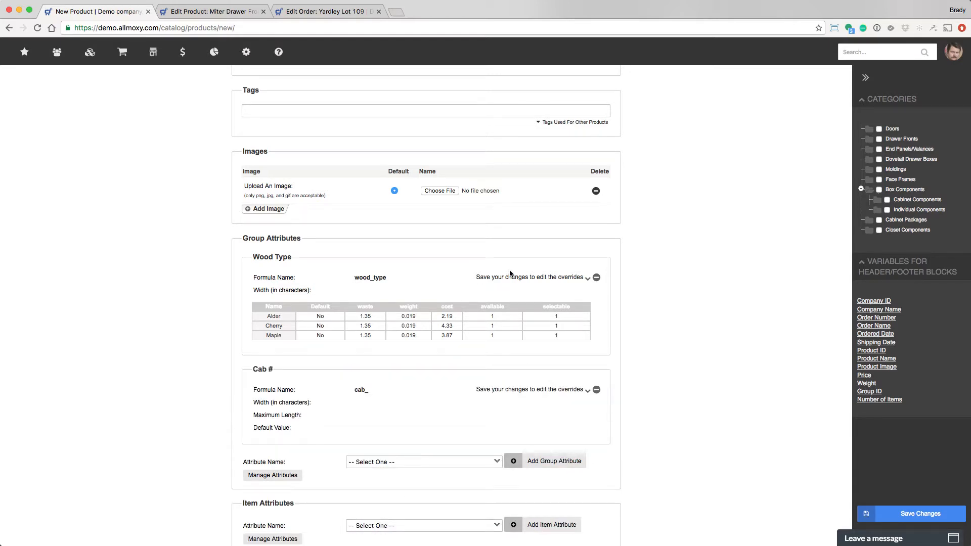
# - Compare the override options of the saved Miter Drawer Front's group attributes with those on the unsaved new product
pyautogui.click(225, 16)
pyautogui.scroll(6, 514, 355)
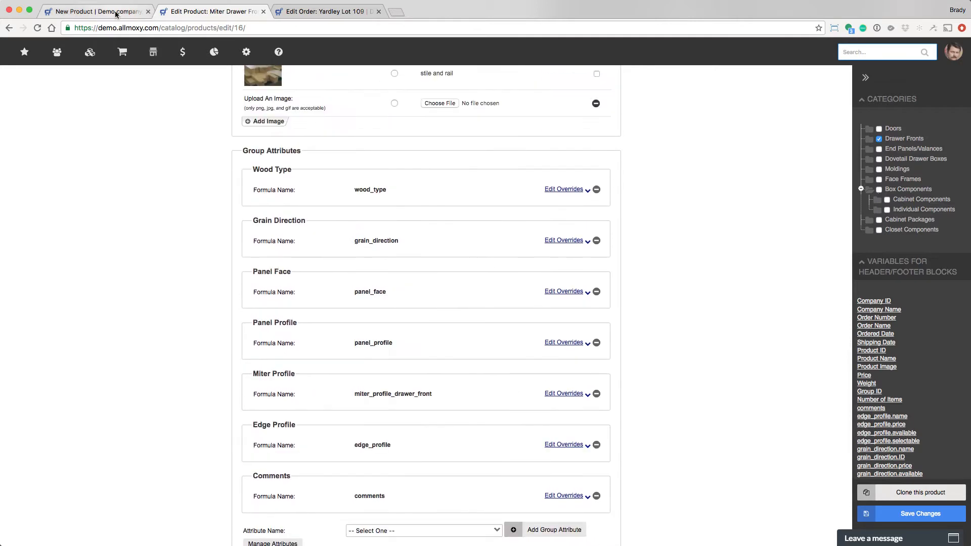
pyautogui.click(115, 13)
pyautogui.moveTo(480, 277); pyautogui.dragTo(559, 278)
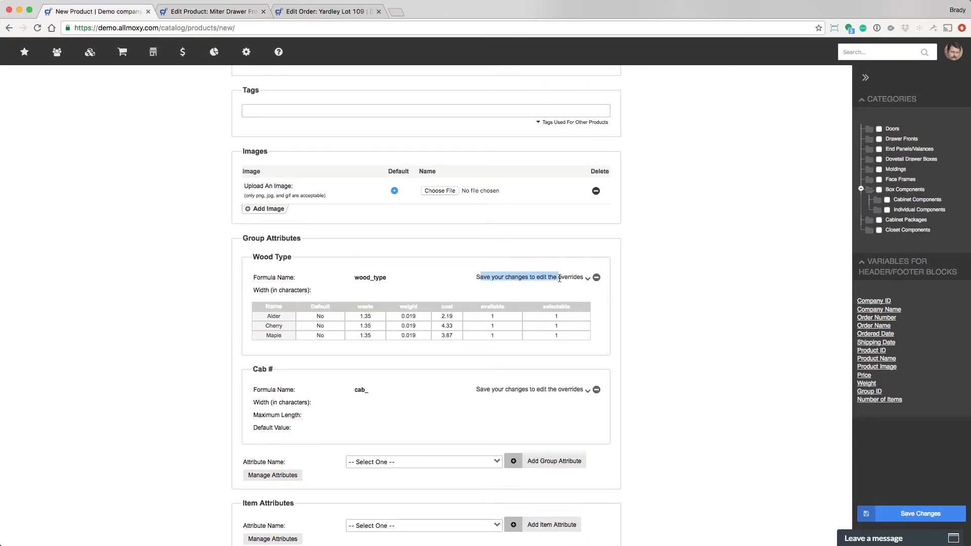
# - Examine the formatting options and value details of the Miter Drawer Front's Wood Type attribute
pyautogui.click(221, 14)
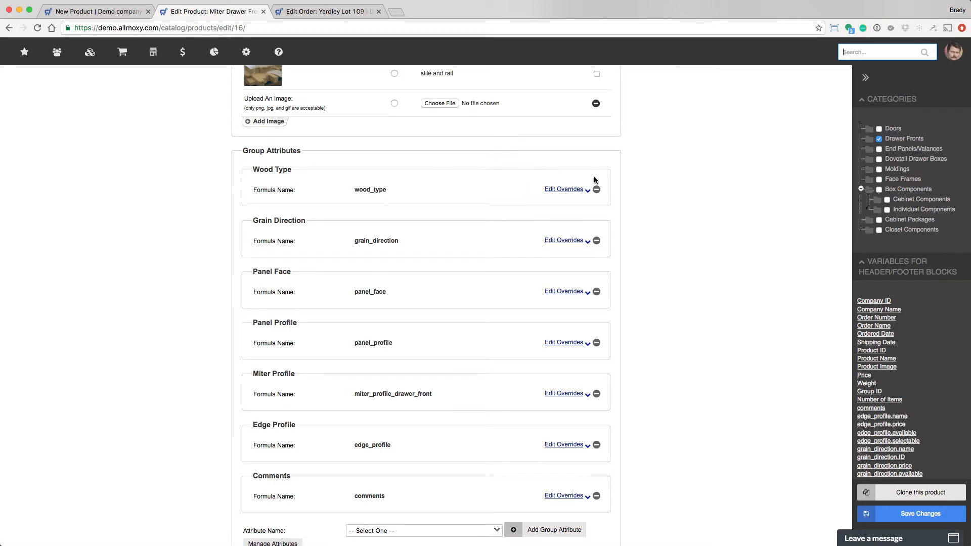
pyautogui.click(588, 190)
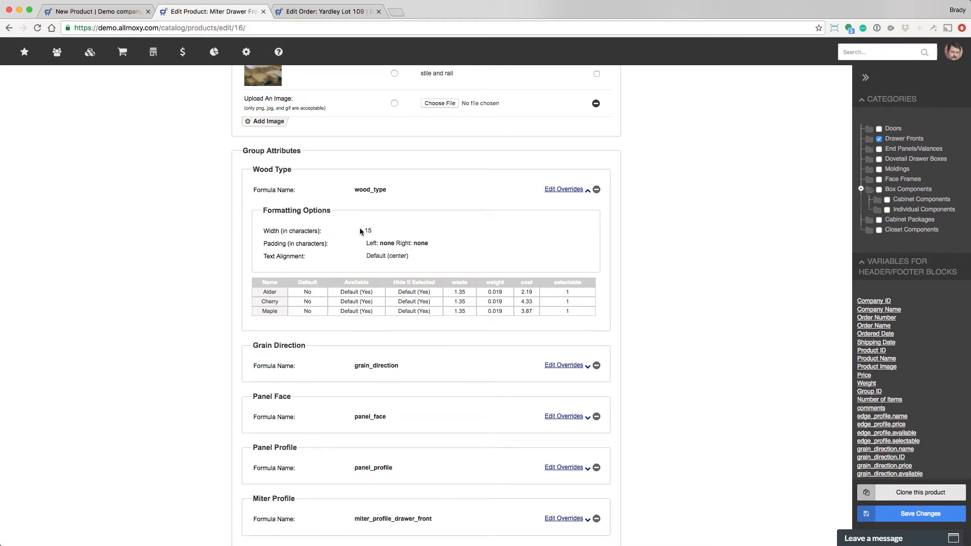
pyautogui.moveTo(367, 230); pyautogui.dragTo(370, 230)
pyautogui.moveTo(271, 292); pyautogui.dragTo(278, 296)
# - Override the Miter Drawer Front's Wood Type with a width of 12 characters and Alder unavailable, then save and return to the product
pyautogui.click(562, 189)
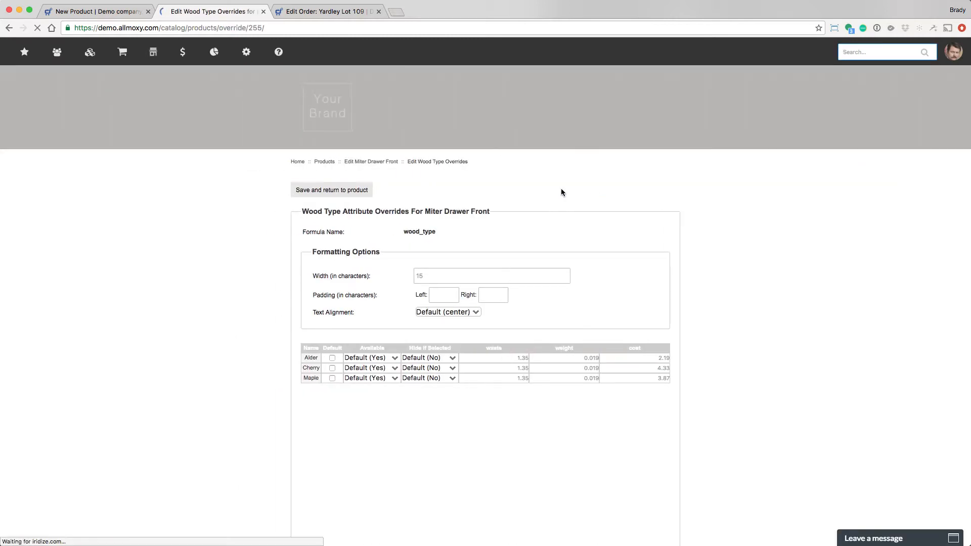
pyautogui.write('12')
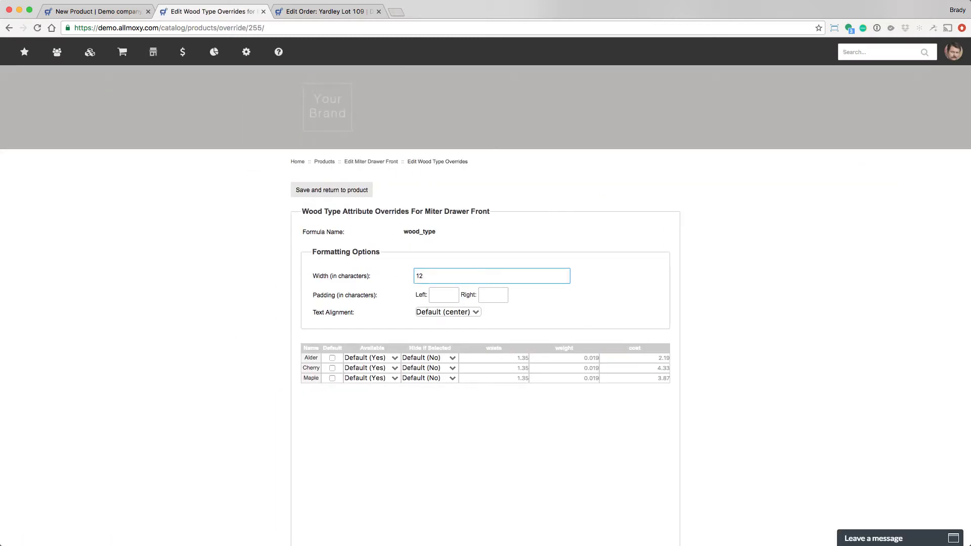
pyautogui.click(386, 359)
pyautogui.click(383, 379)
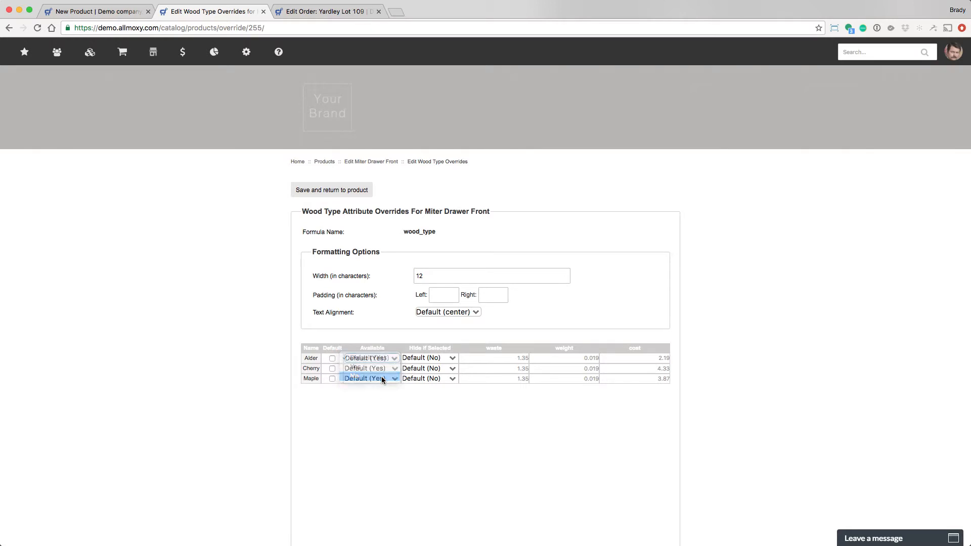
pyautogui.click(362, 187)
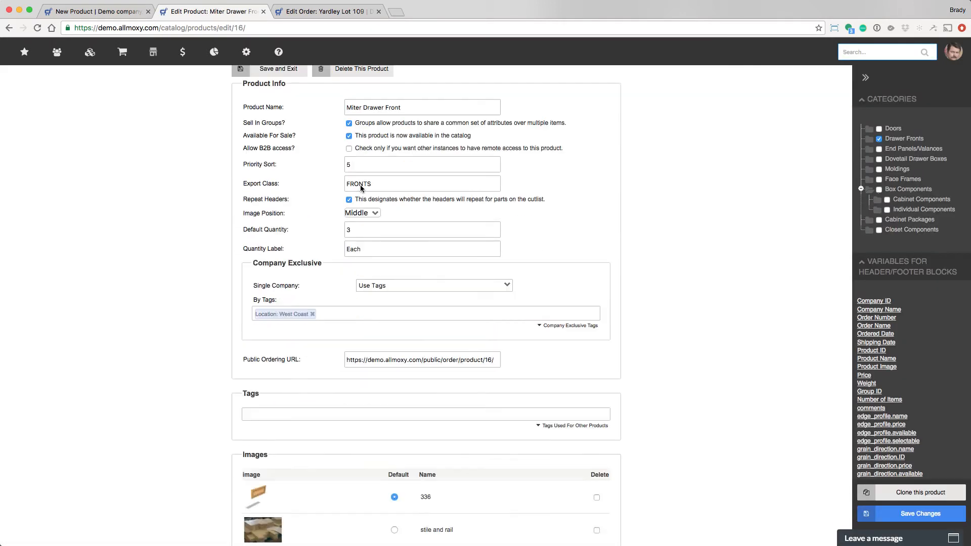
# - Review the Wood Type attribute's formula name and overridden width on the Miter Drawer Front, then collapse its details
pyautogui.scroll(-7, 360, 184)
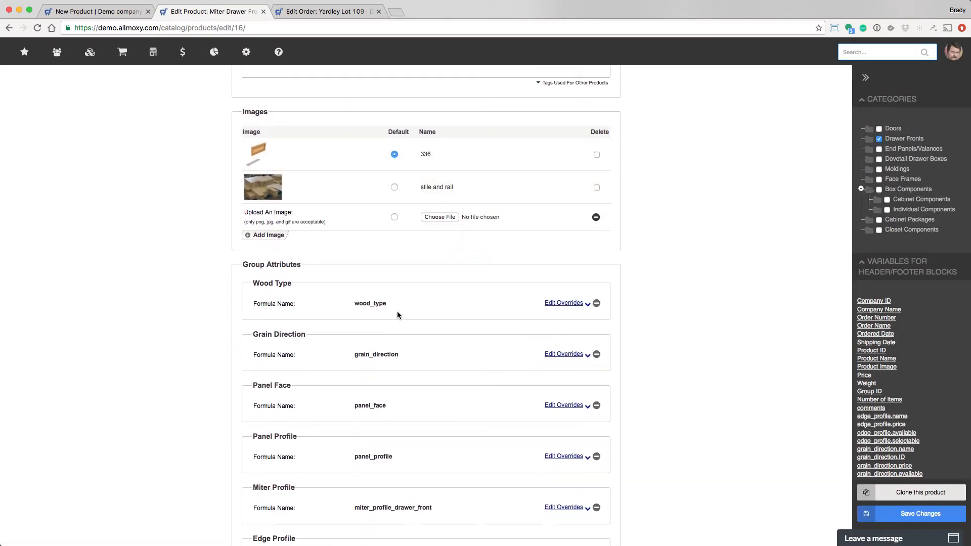
pyautogui.click(401, 308)
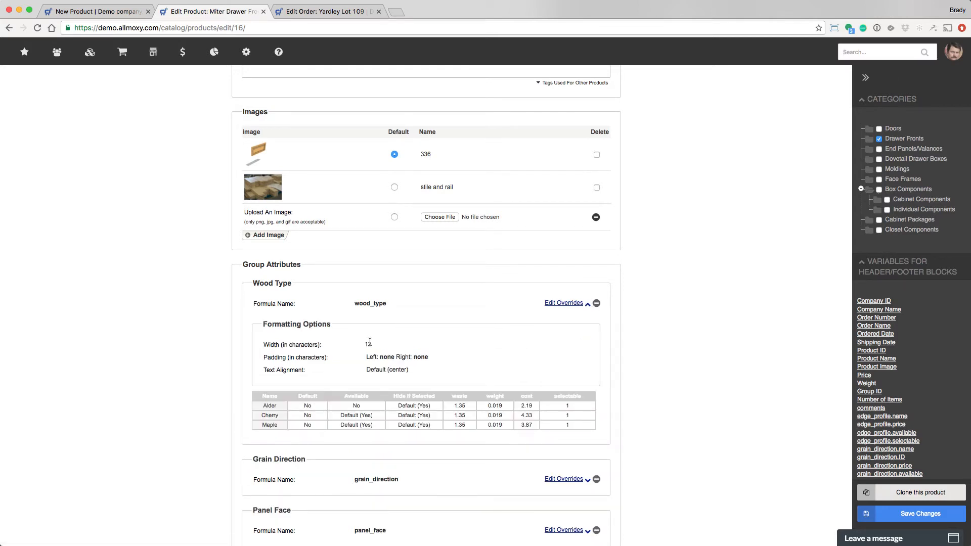
pyautogui.moveTo(354, 303); pyautogui.dragTo(387, 303)
pyautogui.moveTo(248, 53)
pyautogui.moveTo(372, 345); pyautogui.dragTo(367, 346)
pyautogui.click(588, 304)
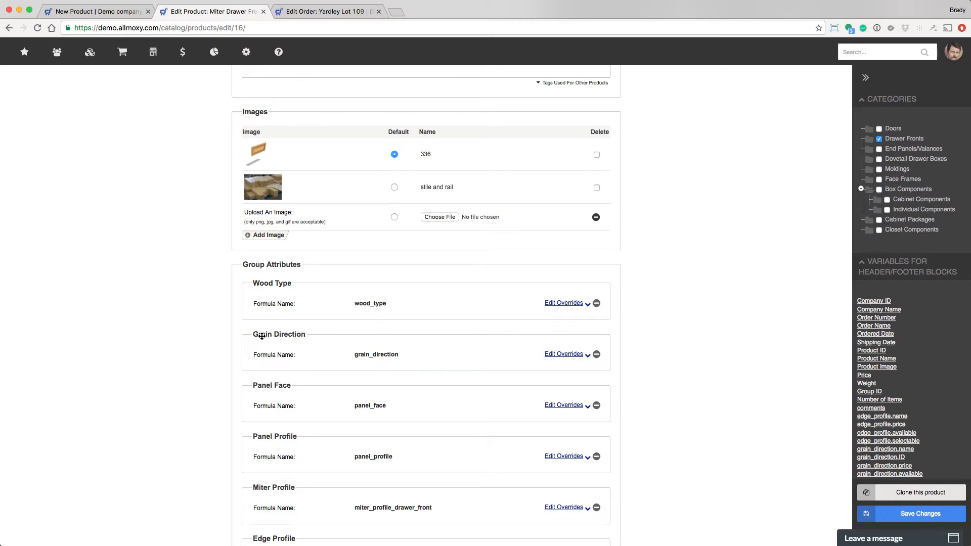
# - Place Grain Direction before Wood Type in the Miter Drawer Front's group attributes, save the product, and save the order to refresh its form
pyautogui.moveTo(261, 336); pyautogui.dragTo(263, 286)
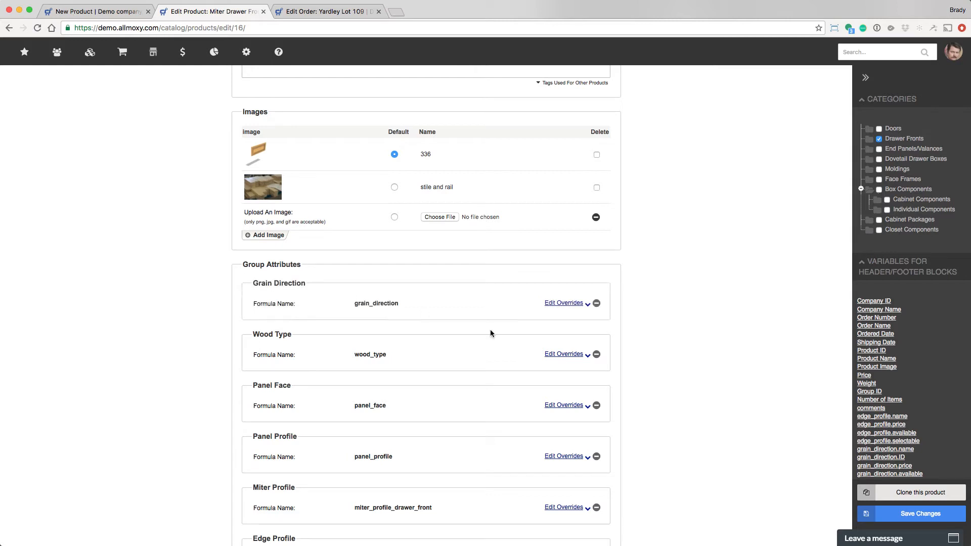
pyautogui.click(894, 516)
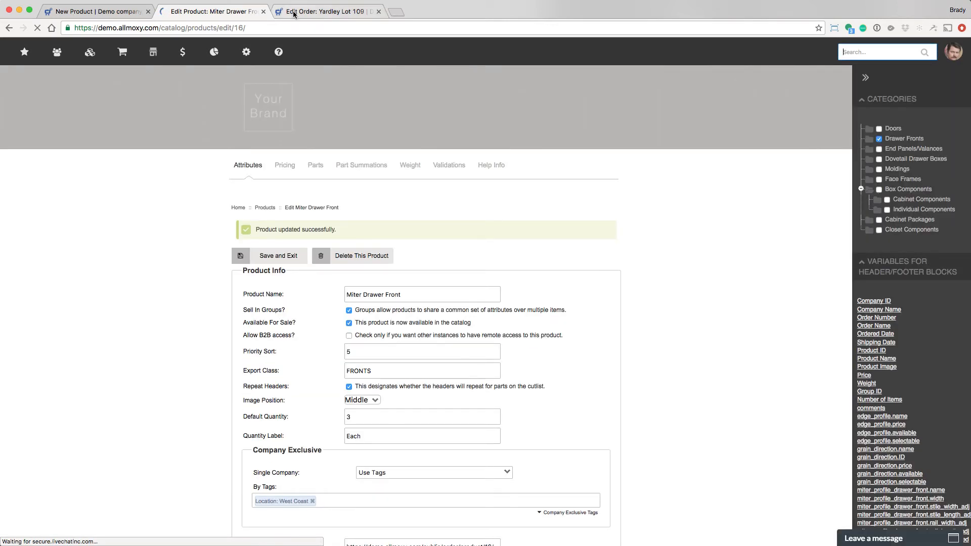
pyautogui.click(294, 12)
pyautogui.click(899, 471)
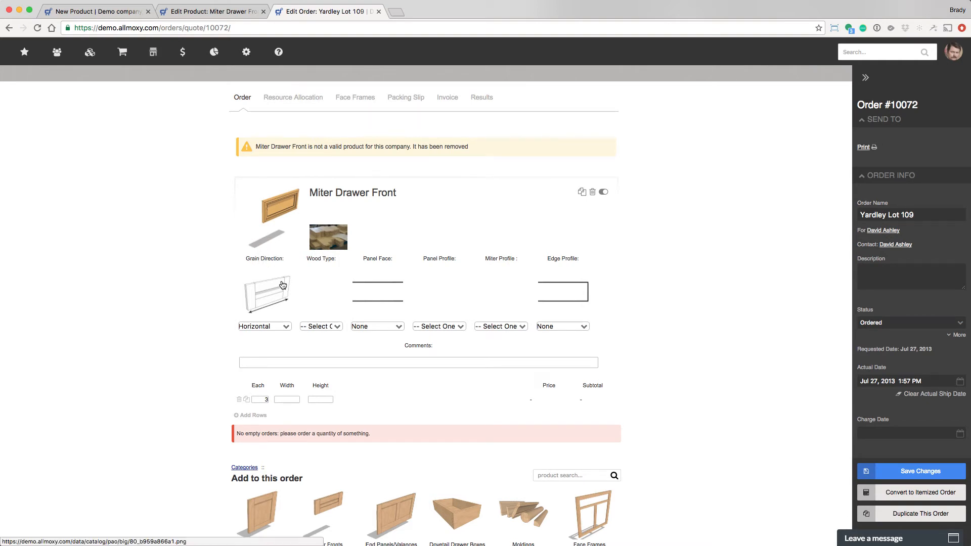
# - Review the order of the Miter Drawer Front's group attributes and its item attributes
pyautogui.click(212, 11)
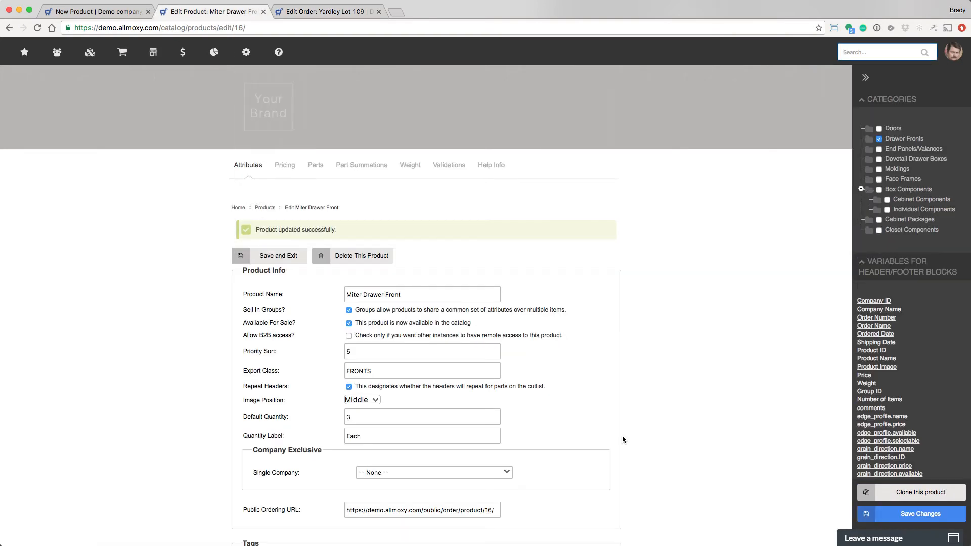
pyautogui.scroll(-10, 622, 435)
pyautogui.scroll(9, 621, 439)
pyautogui.scroll(-7, 621, 438)
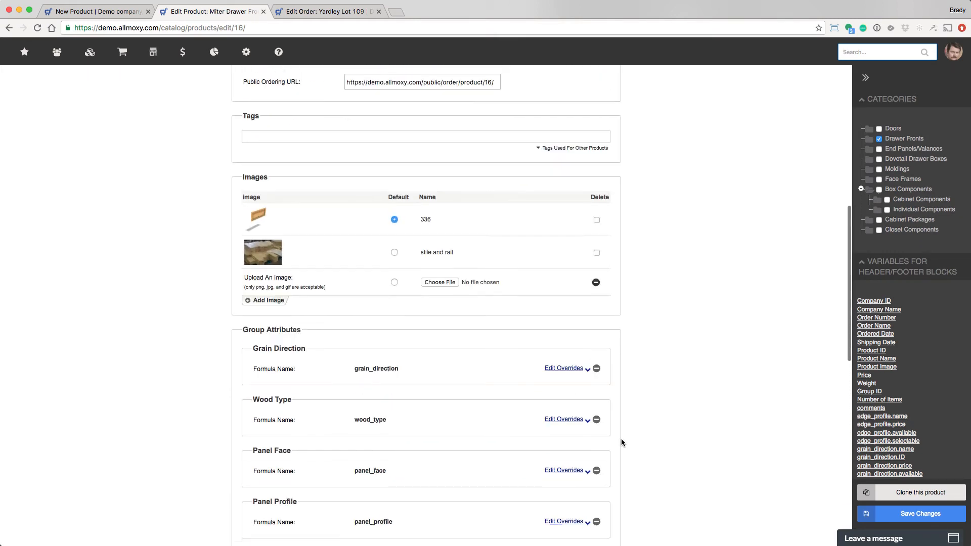
pyautogui.moveTo(268, 330)
pyautogui.mouseDown()
pyautogui.moveTo(269, 276)
pyautogui.moveTo(272, 348)
pyautogui.mouseUp()
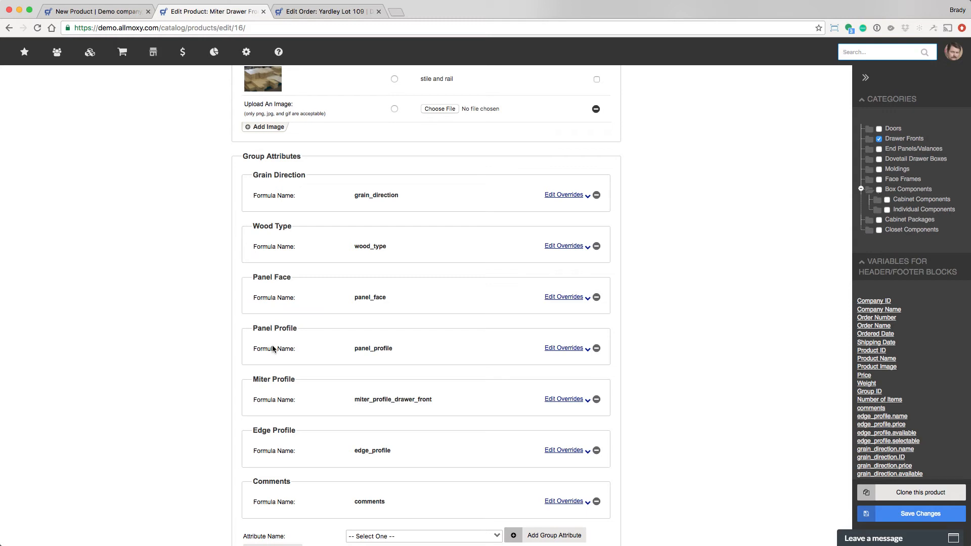
pyautogui.scroll(-2, 298, 186)
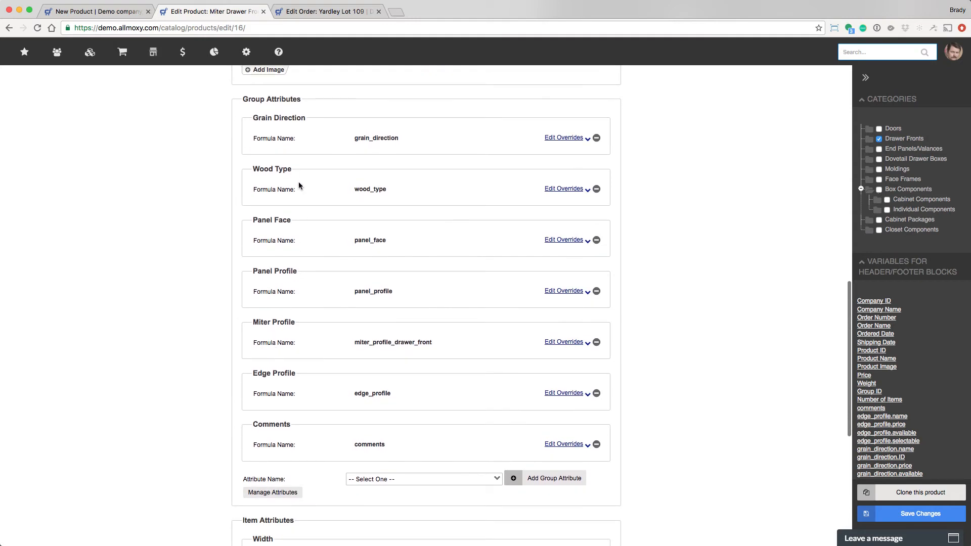
pyautogui.scroll(-5, 390, 384)
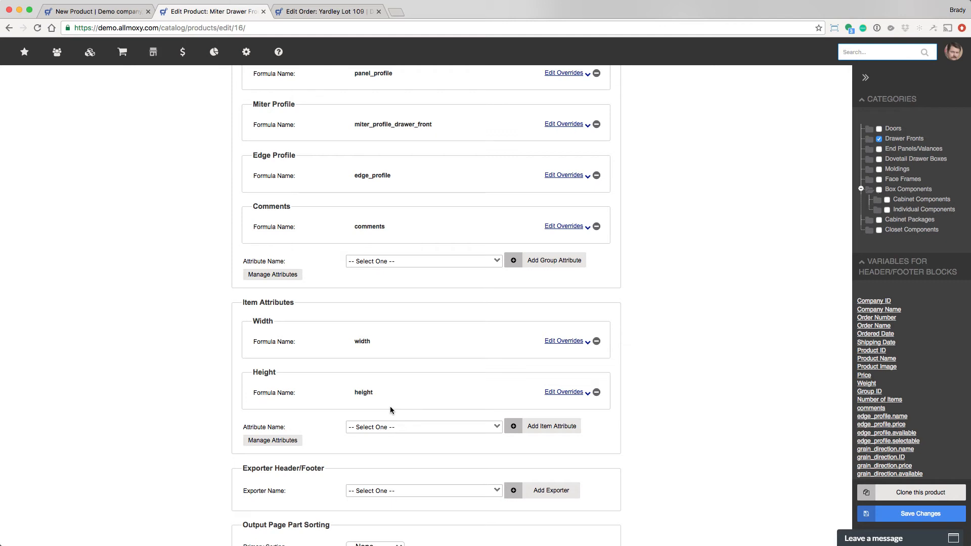
# - Compare the sections of the unsaved new product form with those of the saved Miter Drawer Front, down to Output Page Part Sorting
pyautogui.click(121, 13)
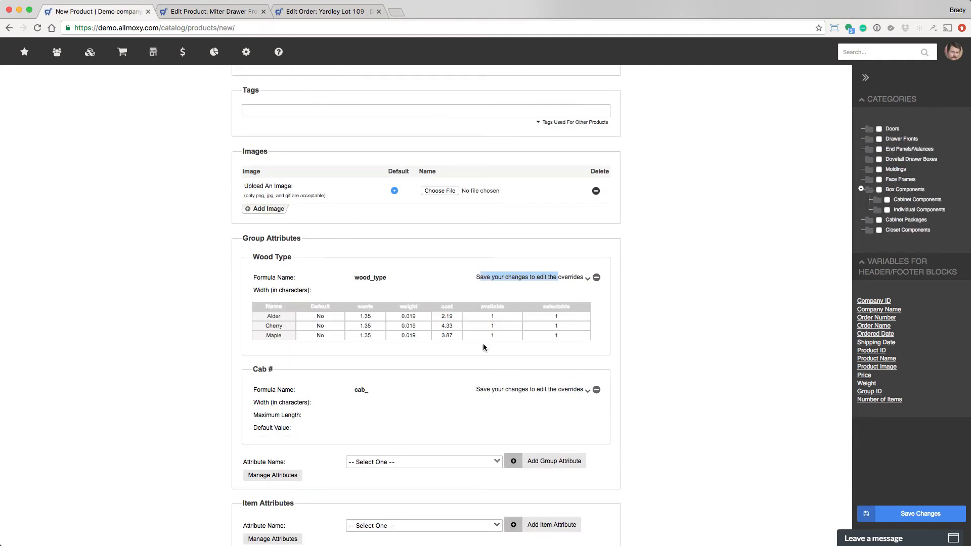
pyautogui.scroll(-3, 483, 347)
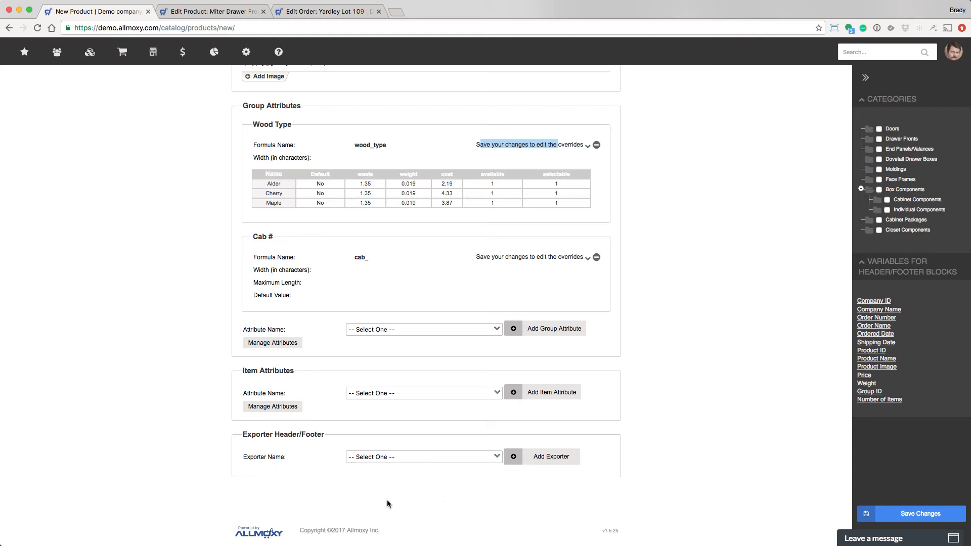
pyautogui.scroll(15, 338, 496)
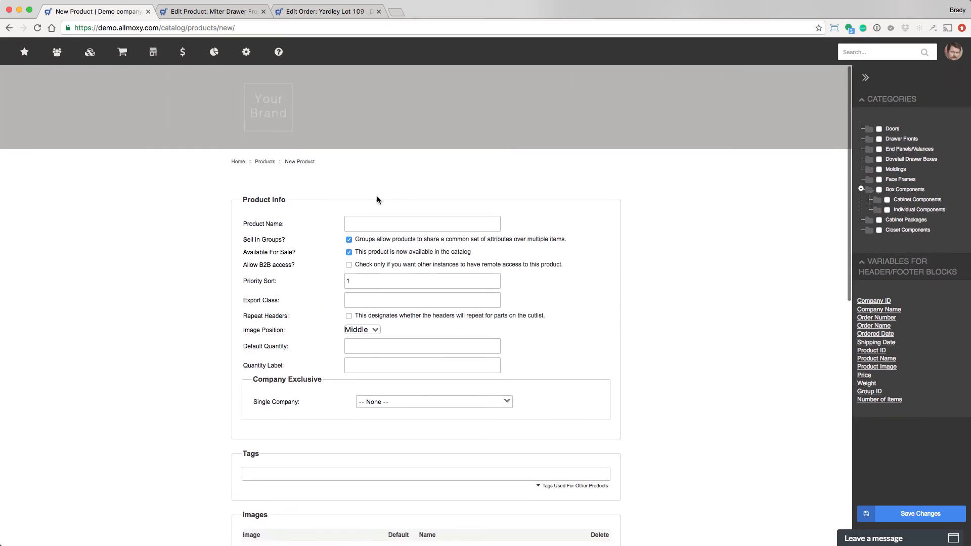
pyautogui.click(217, 11)
pyautogui.scroll(15, 254, 127)
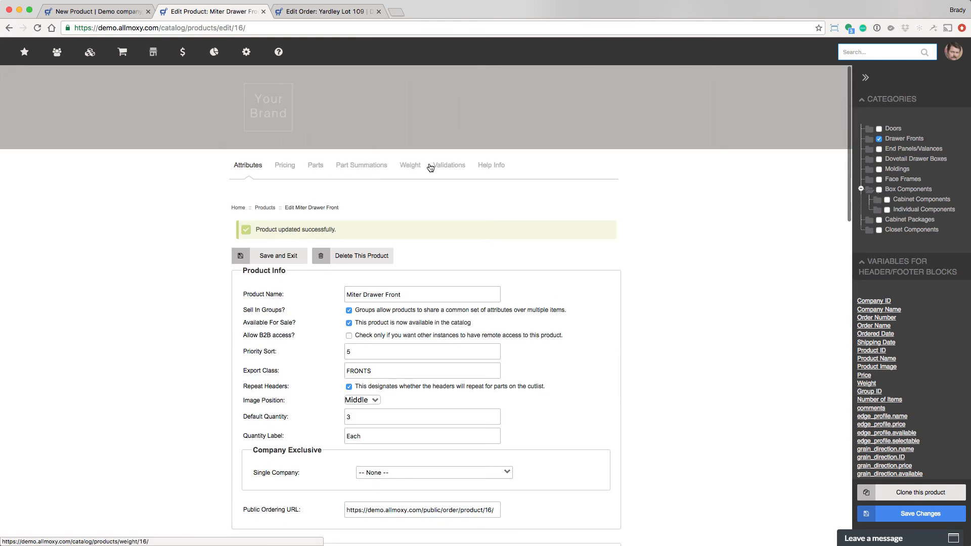
pyautogui.scroll(-15, 490, 182)
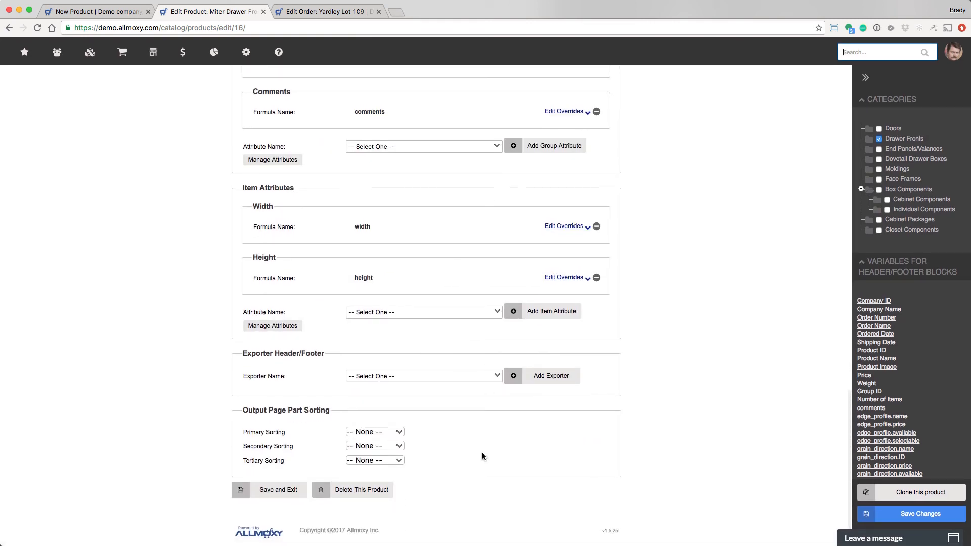
# - Check the available header/footer exporters, and set the Miter Drawer Front's output page part sorting to Height as primary and Width as secondary
pyautogui.click(402, 379)
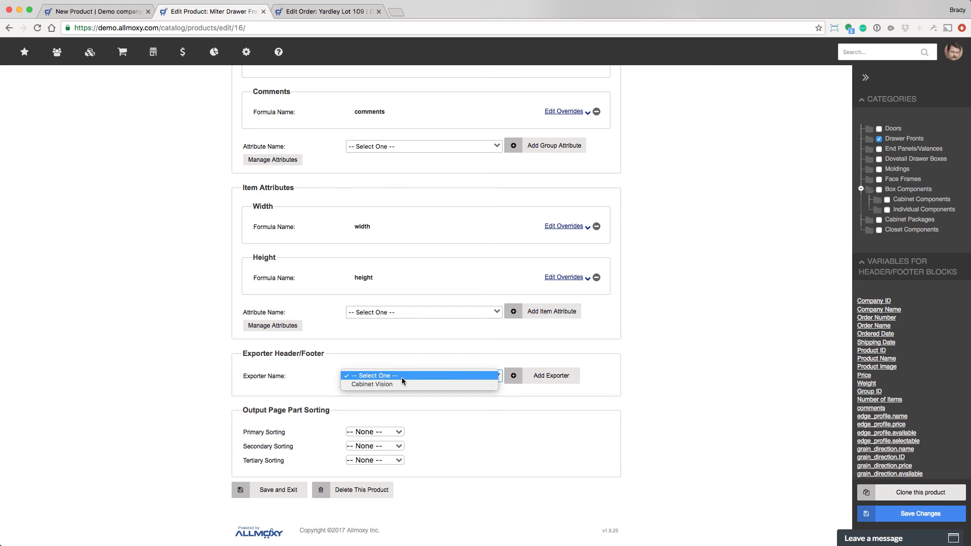
pyautogui.click(396, 375)
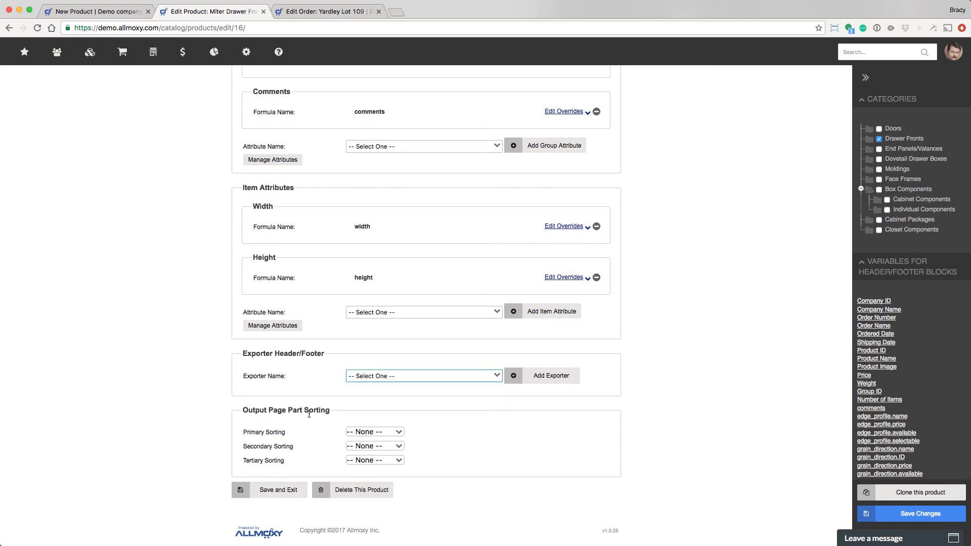
pyautogui.click(380, 433)
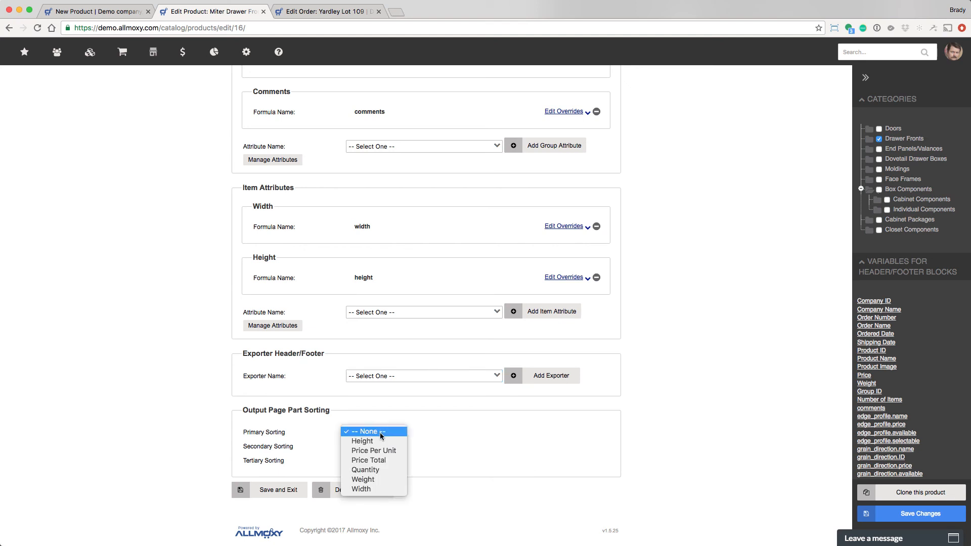
pyautogui.click(379, 440)
pyautogui.click(380, 447)
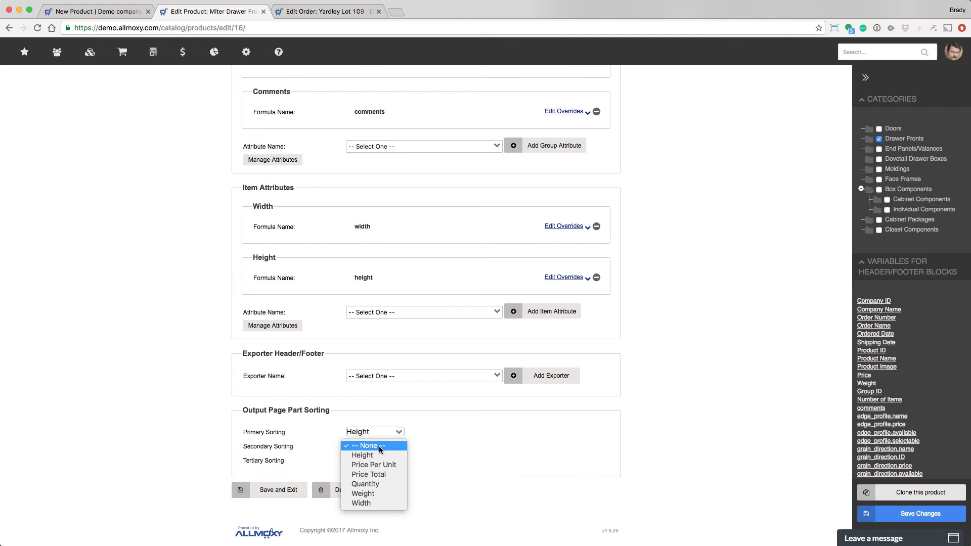
pyautogui.click(374, 500)
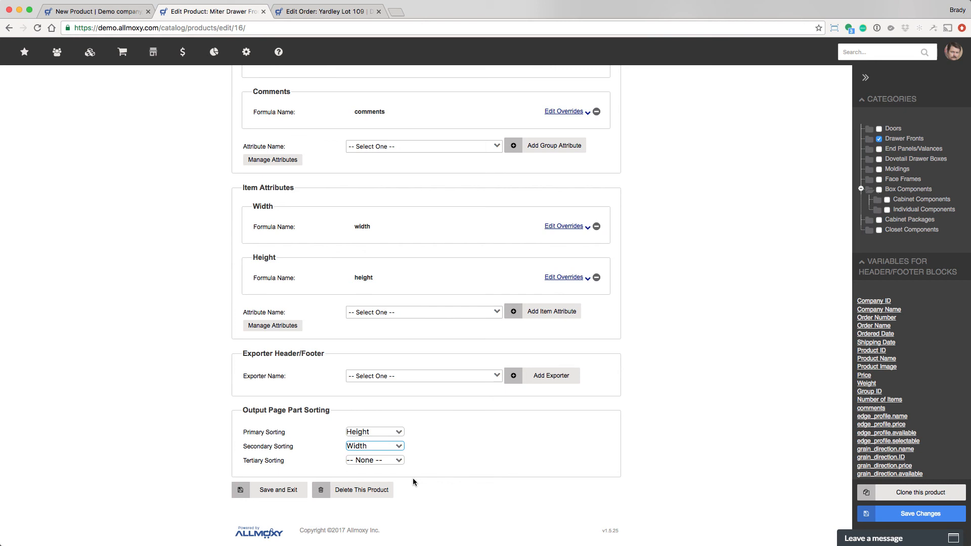
pyautogui.scroll(20, 412, 478)
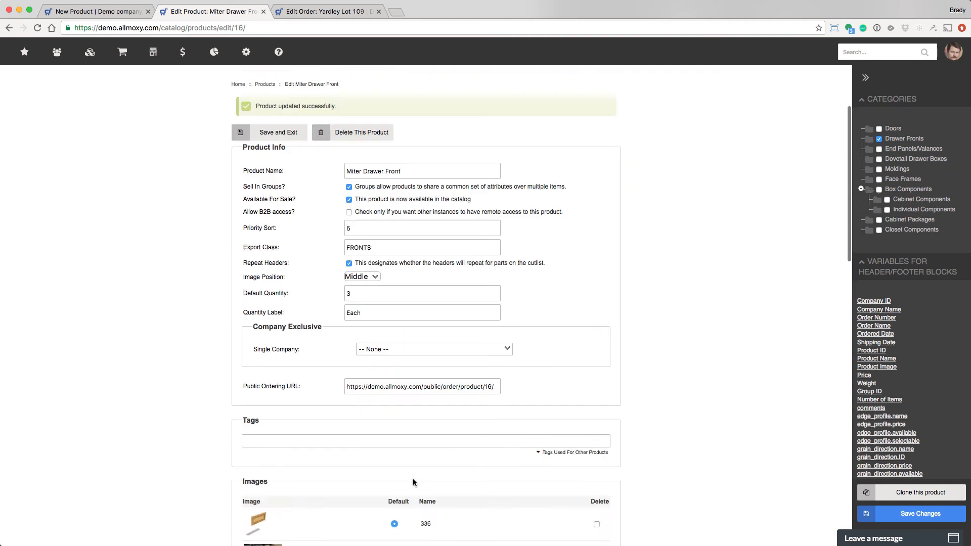